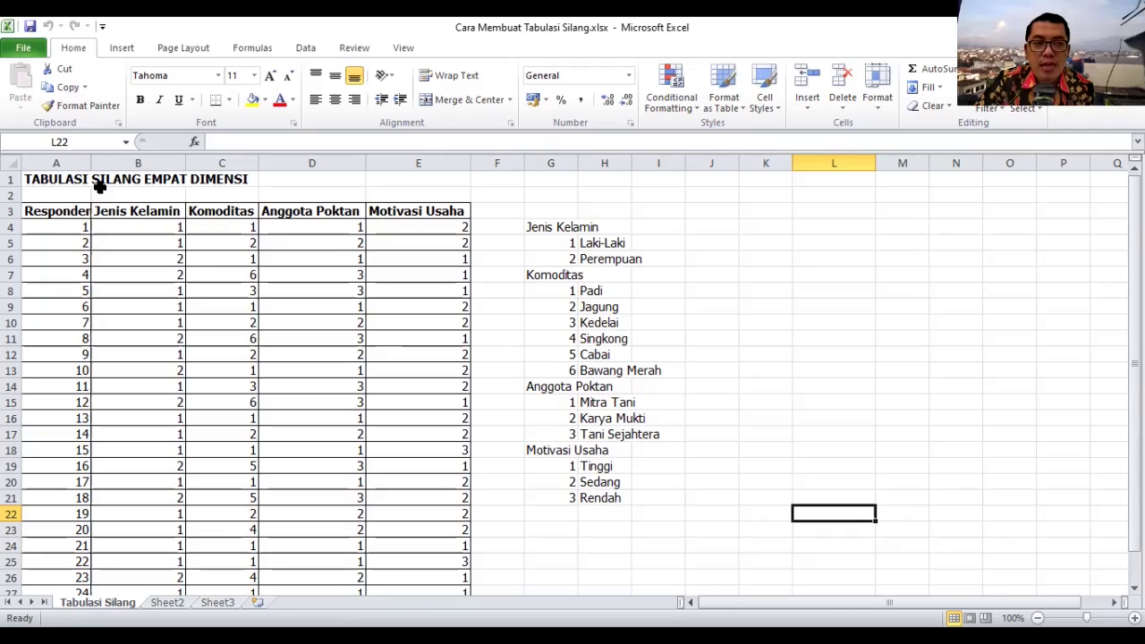
Widen column A so that the Responden header fits fully in its cell
scroll(101, 188, down, 1)
scroll(84, 208, up, 1)
drag(91, 163, 99, 163)
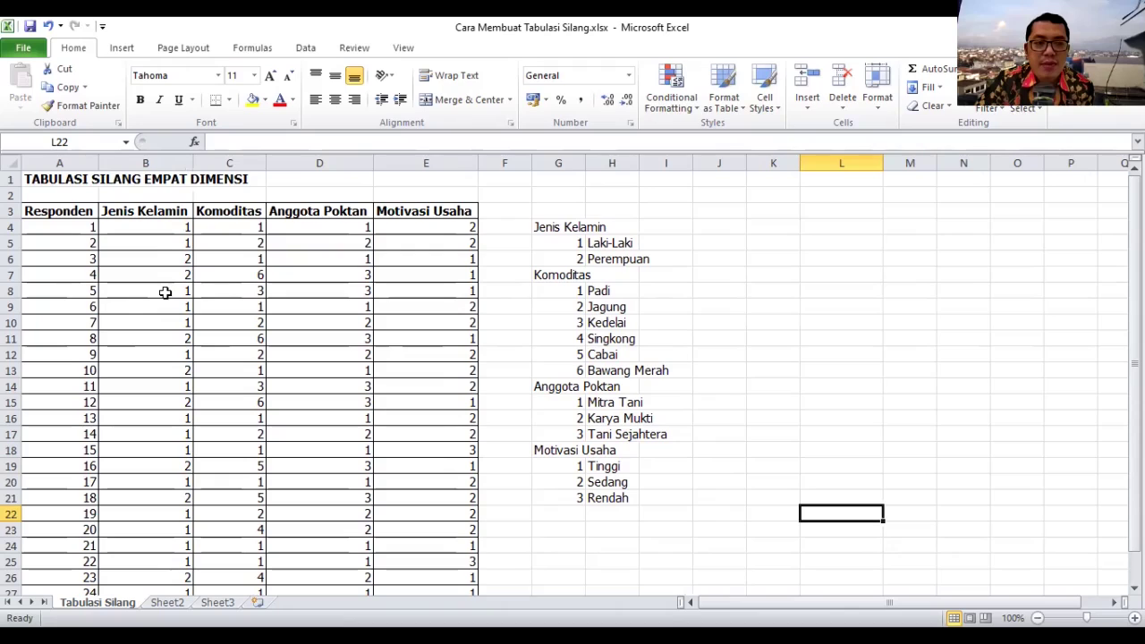
Copy the coded respondent data in B4:E28, covering the columns Jenis Kelamin through Motivasi Usaha without their headers
click(157, 227)
shift+click(412, 338)
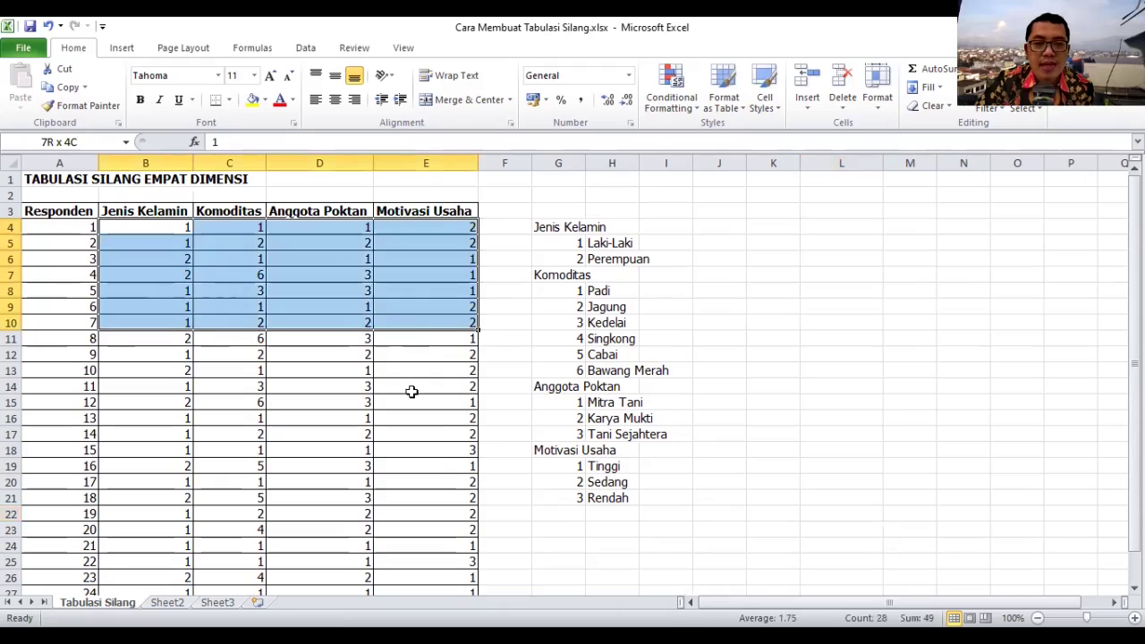
drag(404, 475, 408, 593)
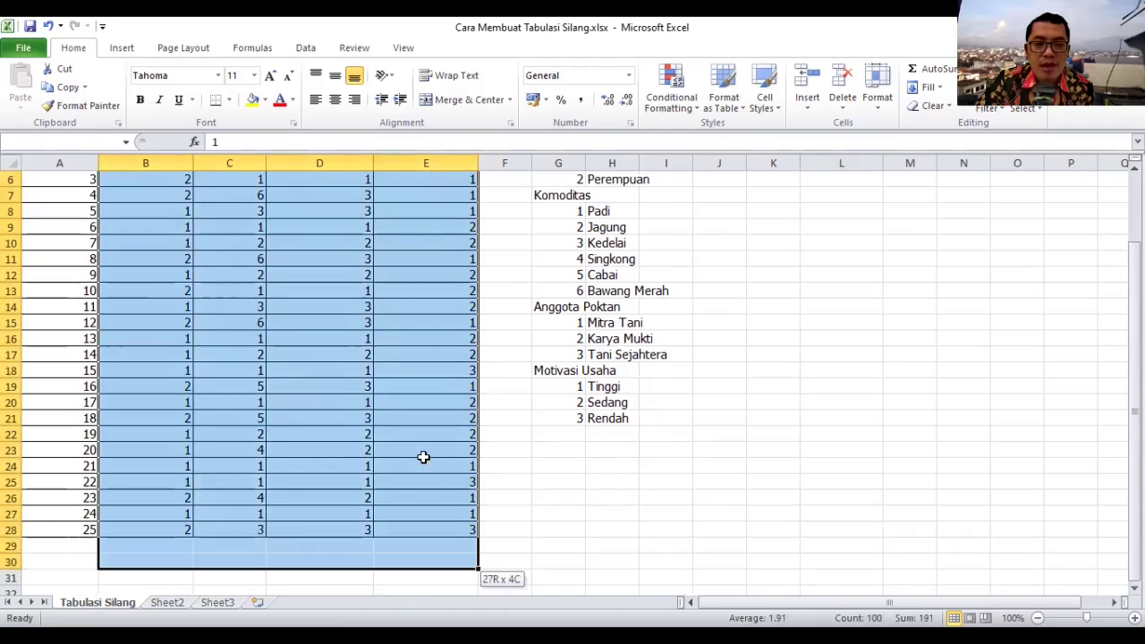
scroll(289, 245, up, 2)
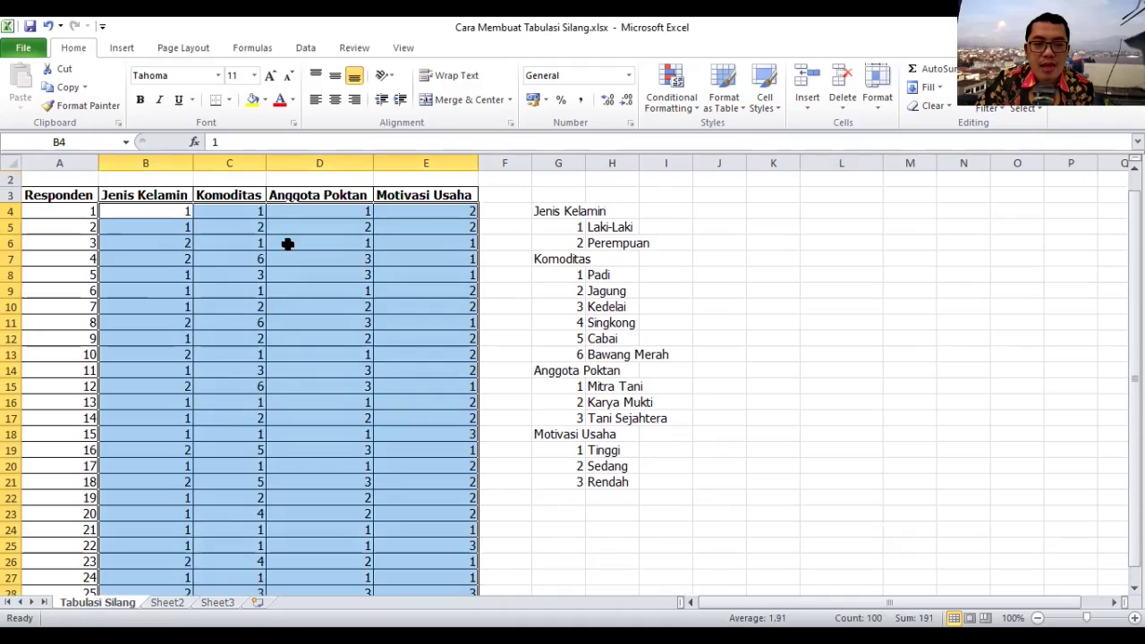
right_click(288, 244)
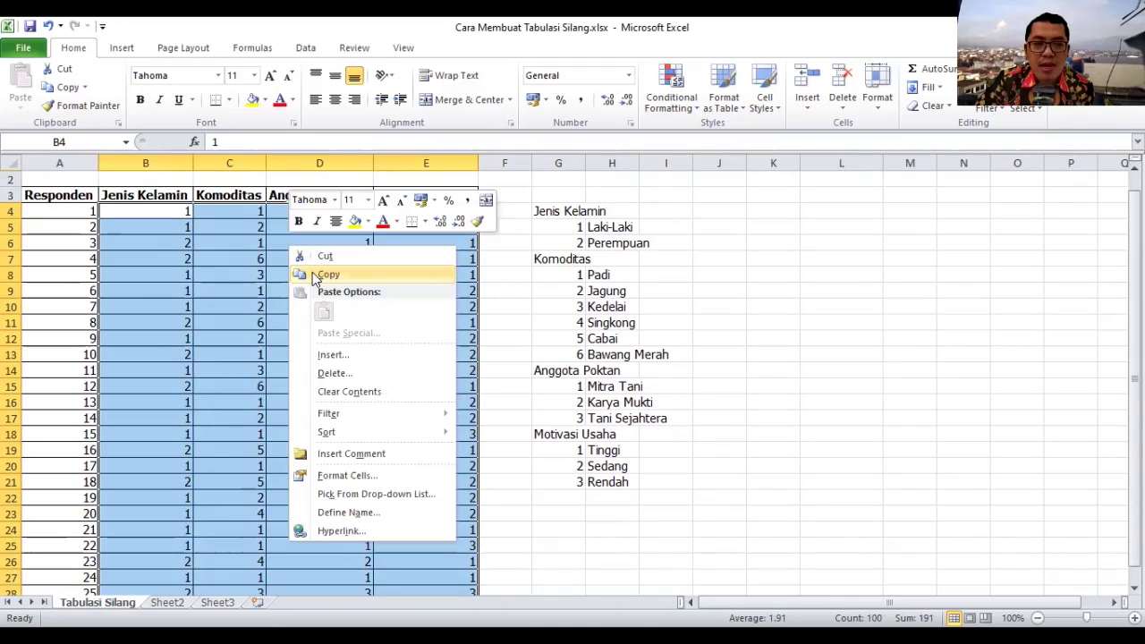
key(ctrl+c)
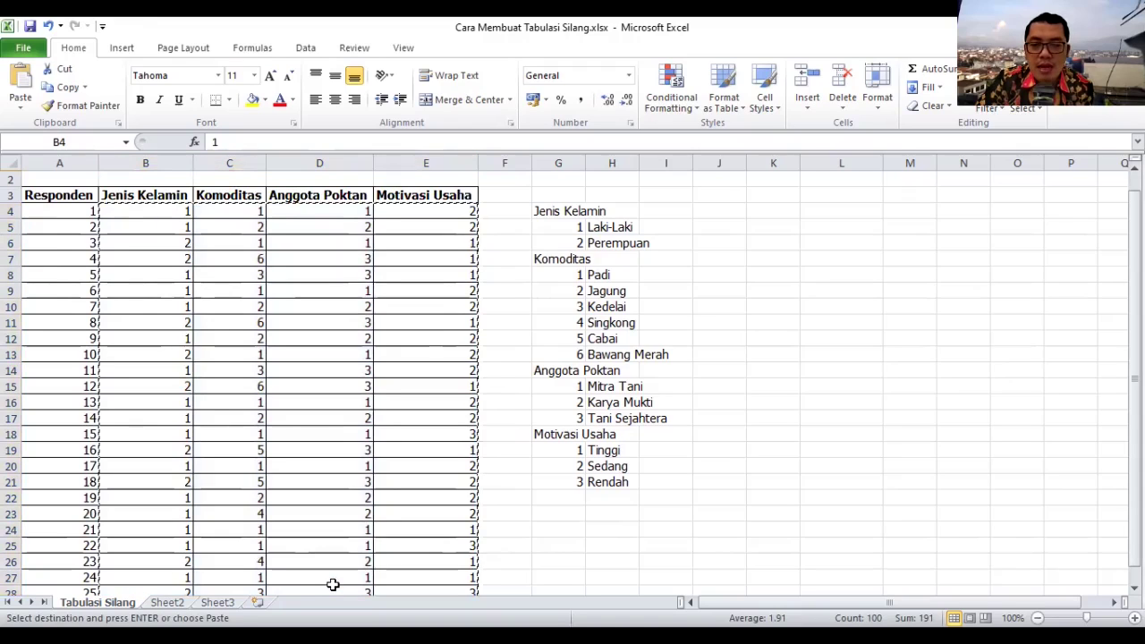
Switch to the SPSS Statistics Data Editor and paste the copied data starting at row 1 of the first variable
key(alt+Tab)
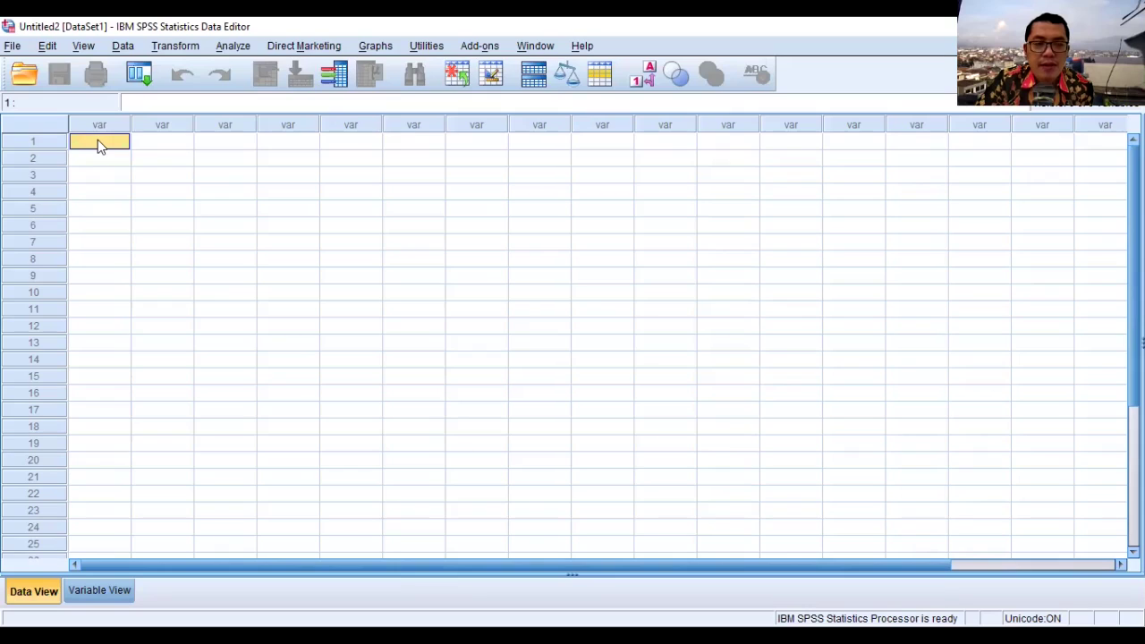
right_click(98, 141)
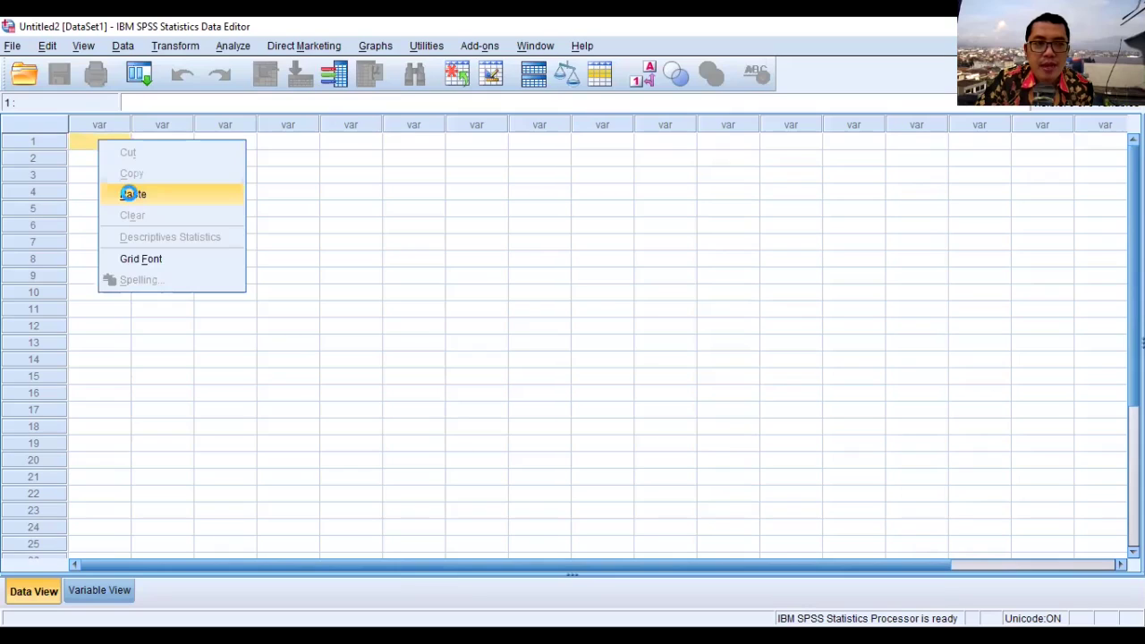
click(133, 195)
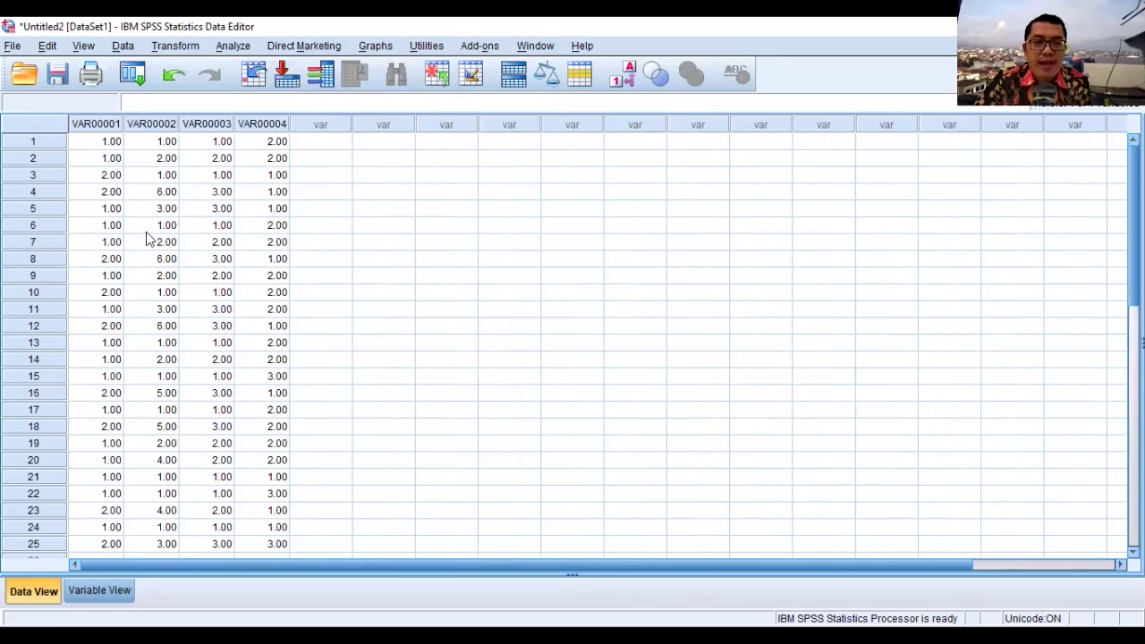
scroll(151, 244, down, 2)
scroll(152, 250, up, 2)
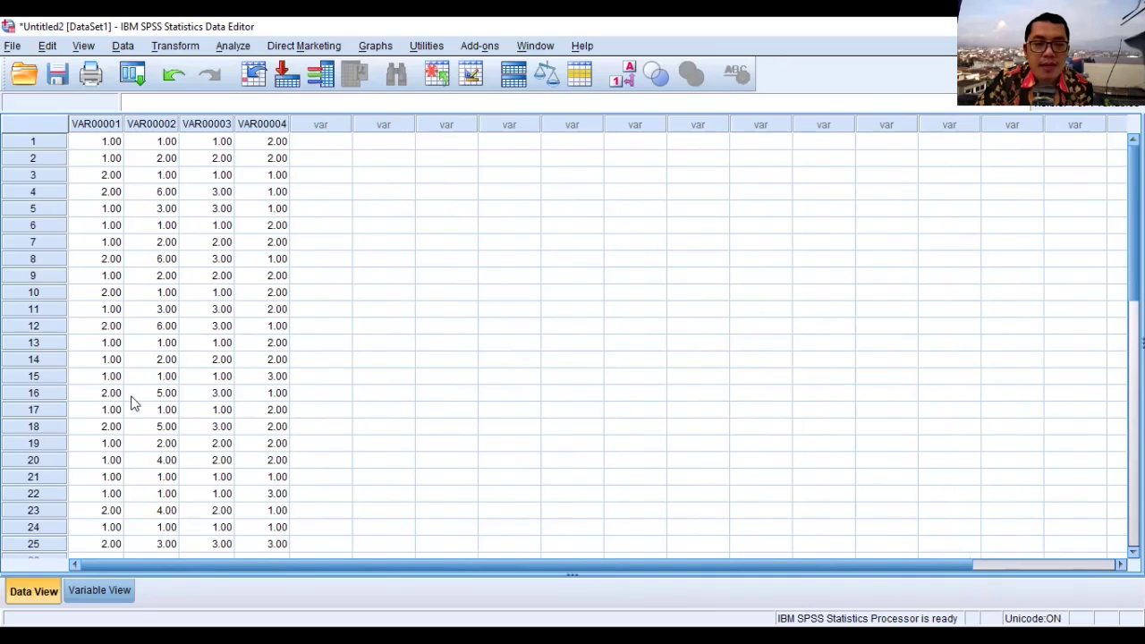
Rename the first variable as Gender and the second variable as Komoditas in the variable definitions
click(99, 592)
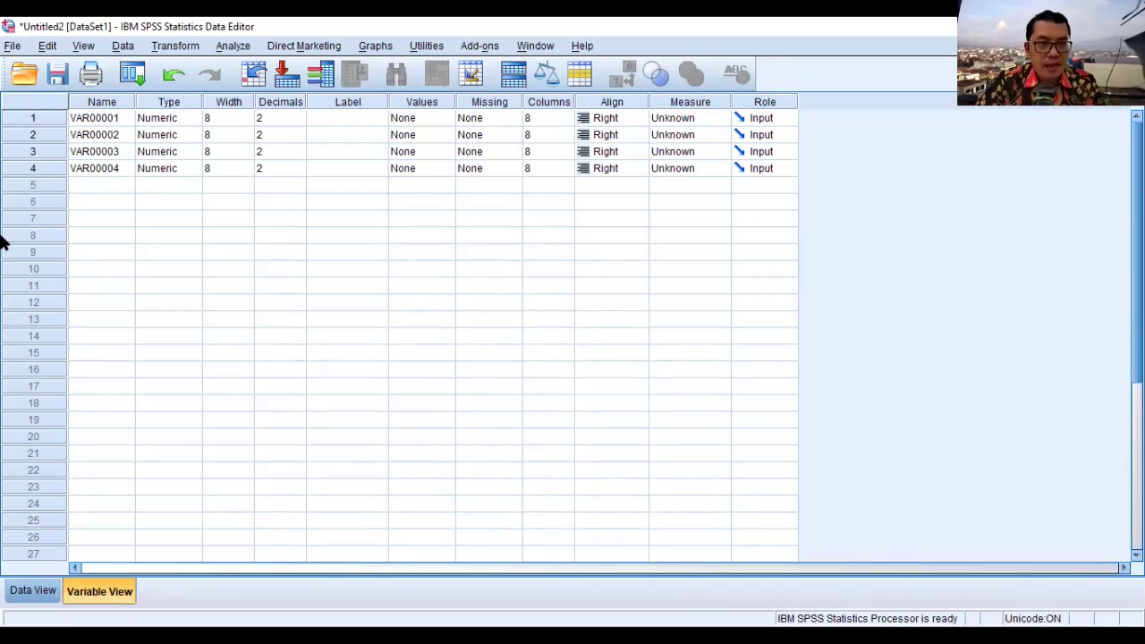
click(100, 119)
text(Gender)
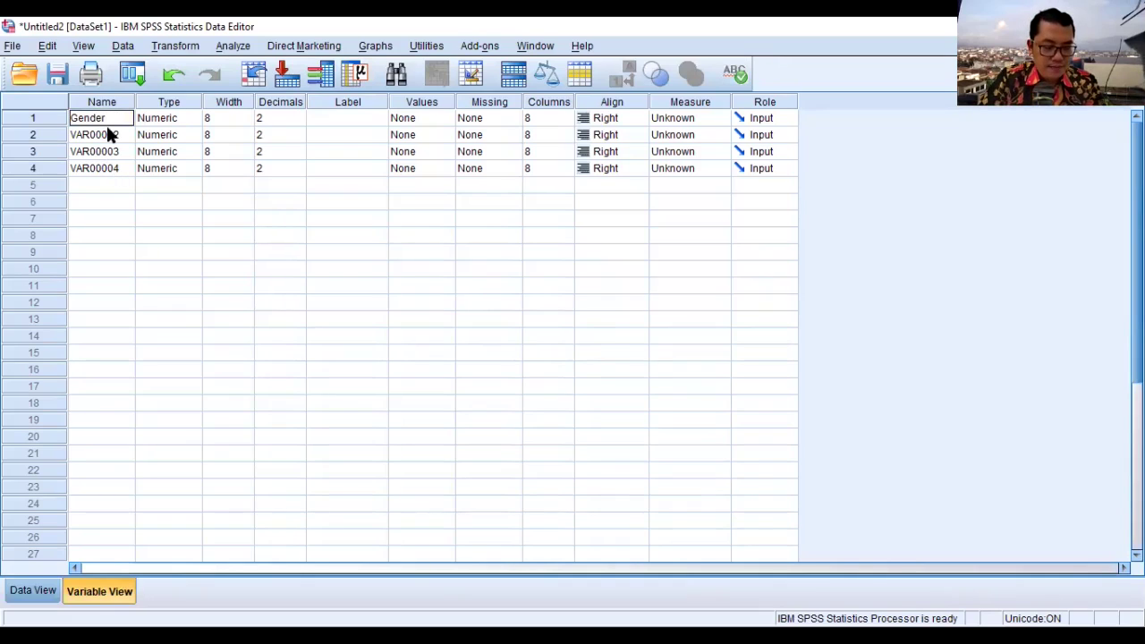
click(107, 133)
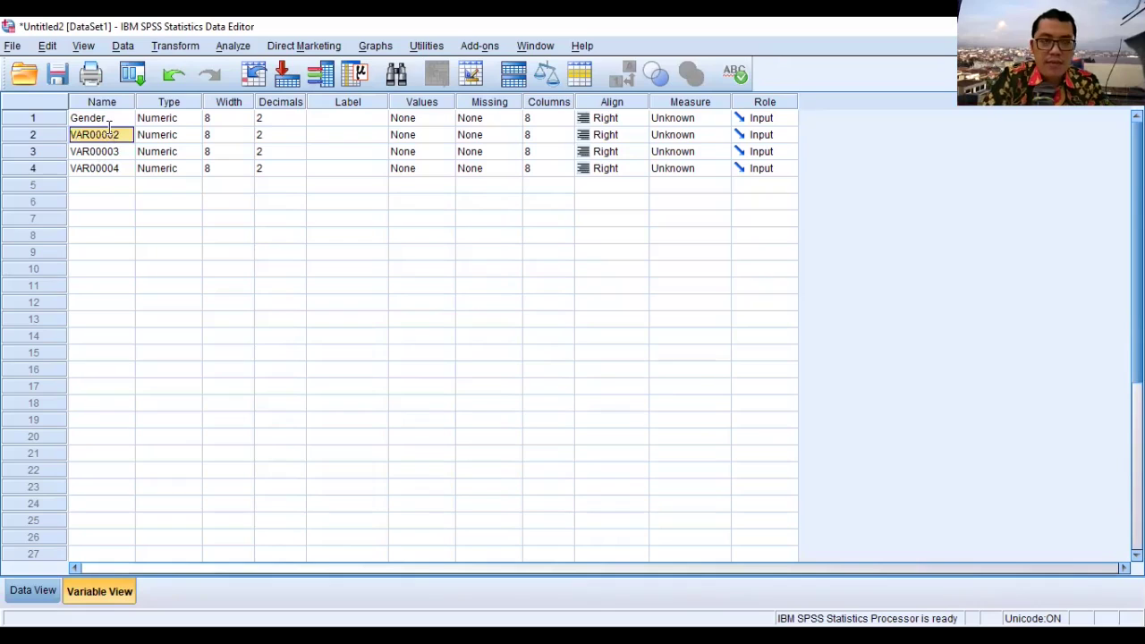
text(Komodi)
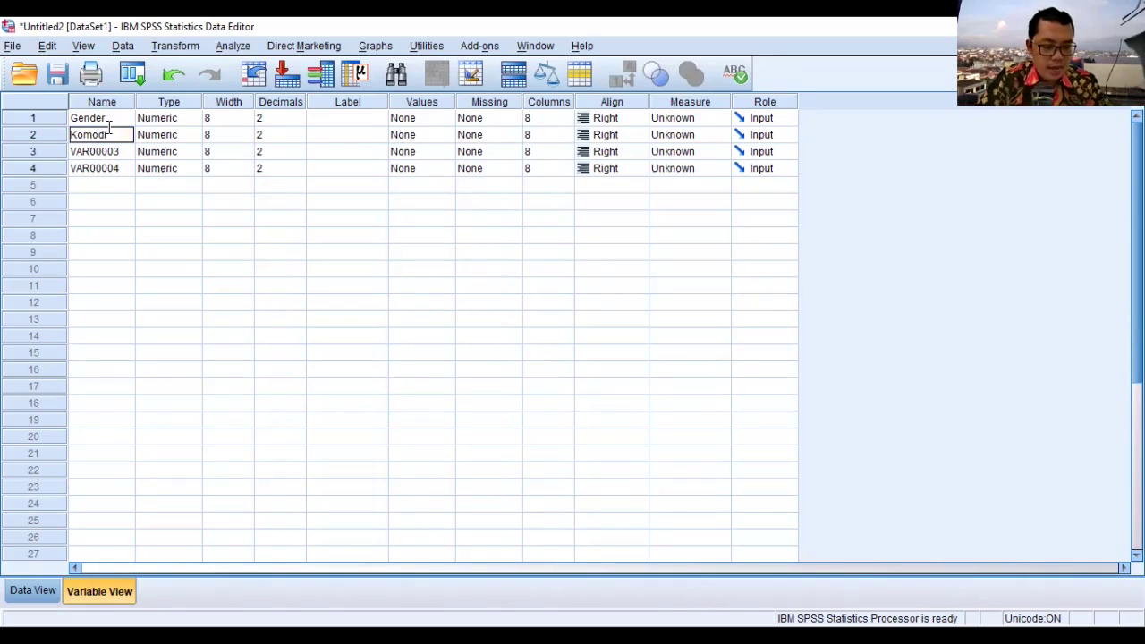
text(tas)
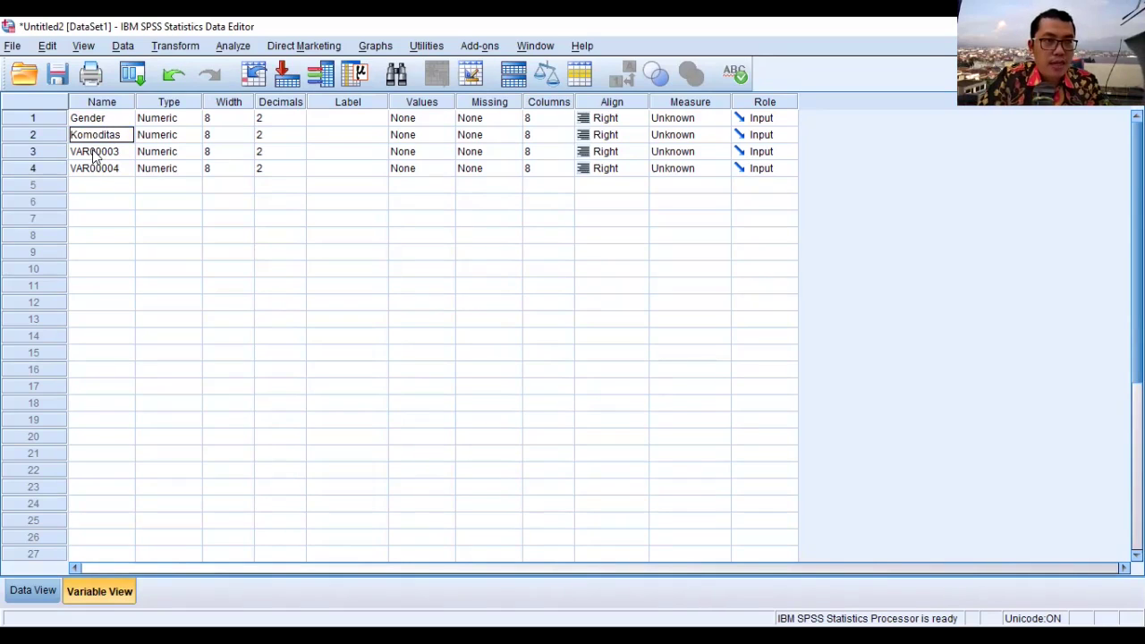
Rename the third variable as Poktan and the fourth variable as Motivasi
click(94, 152)
text(Pok)
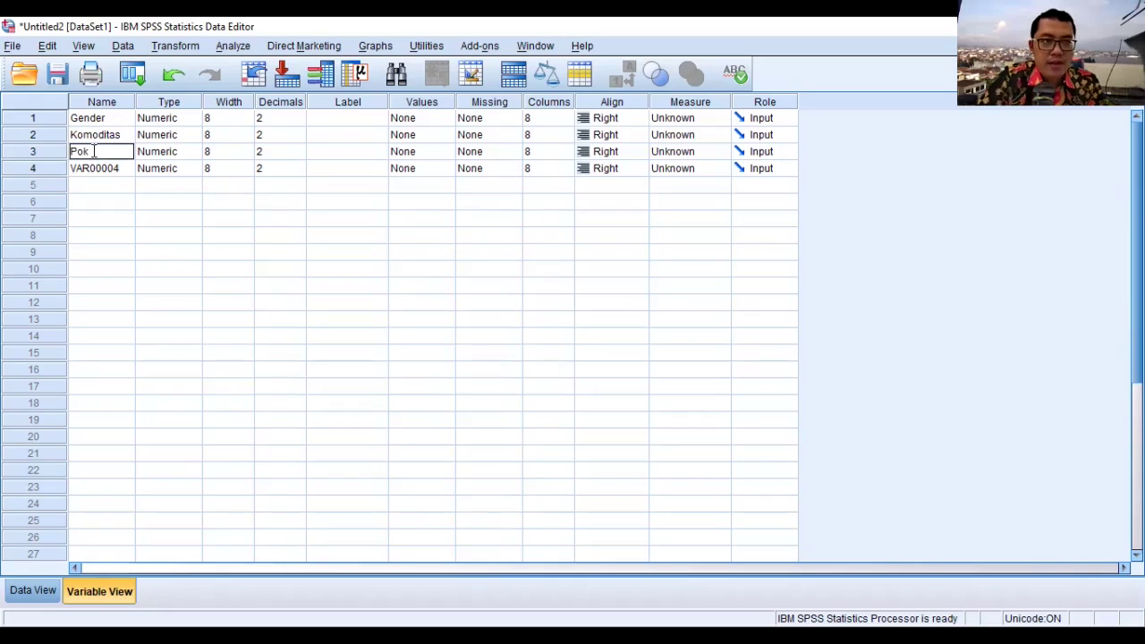
text(tan)
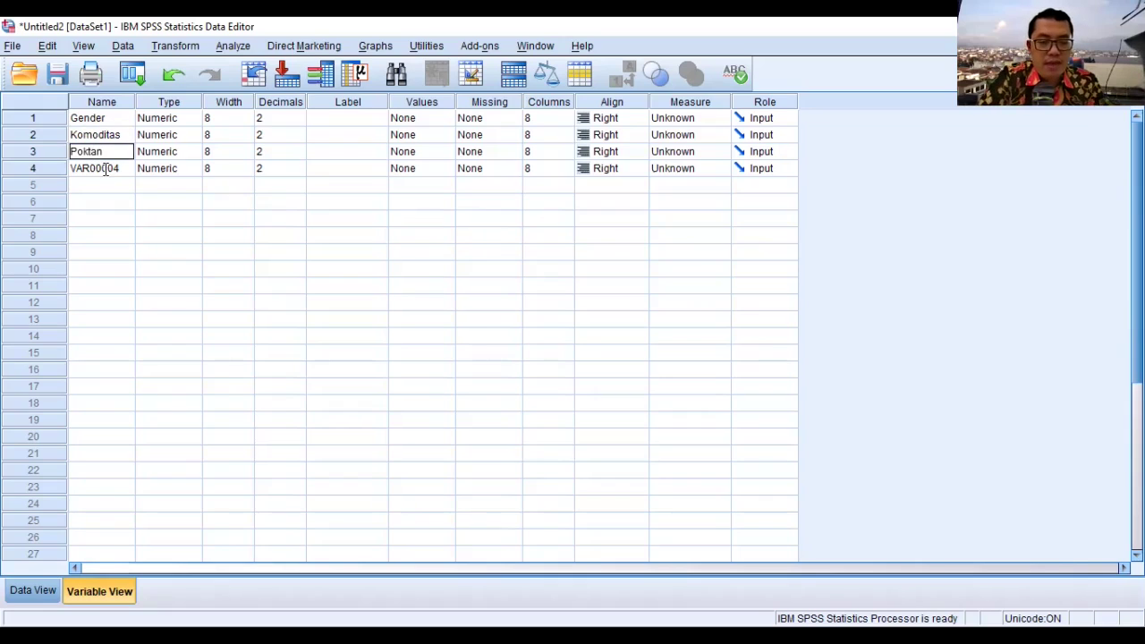
click(105, 168)
text(Motiv)
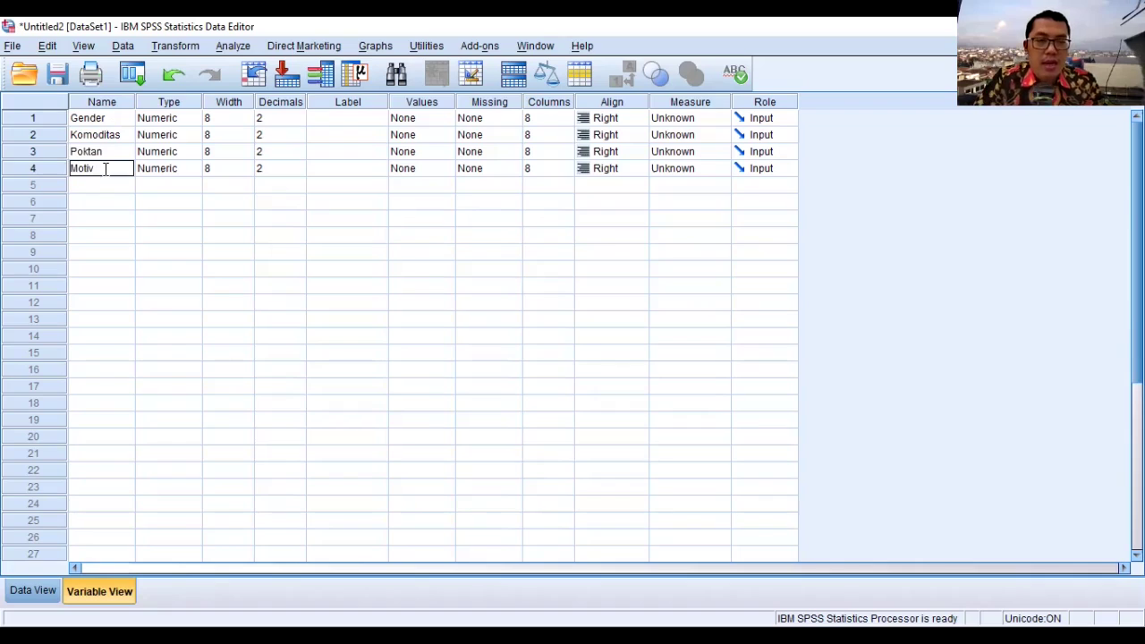
text(asi)
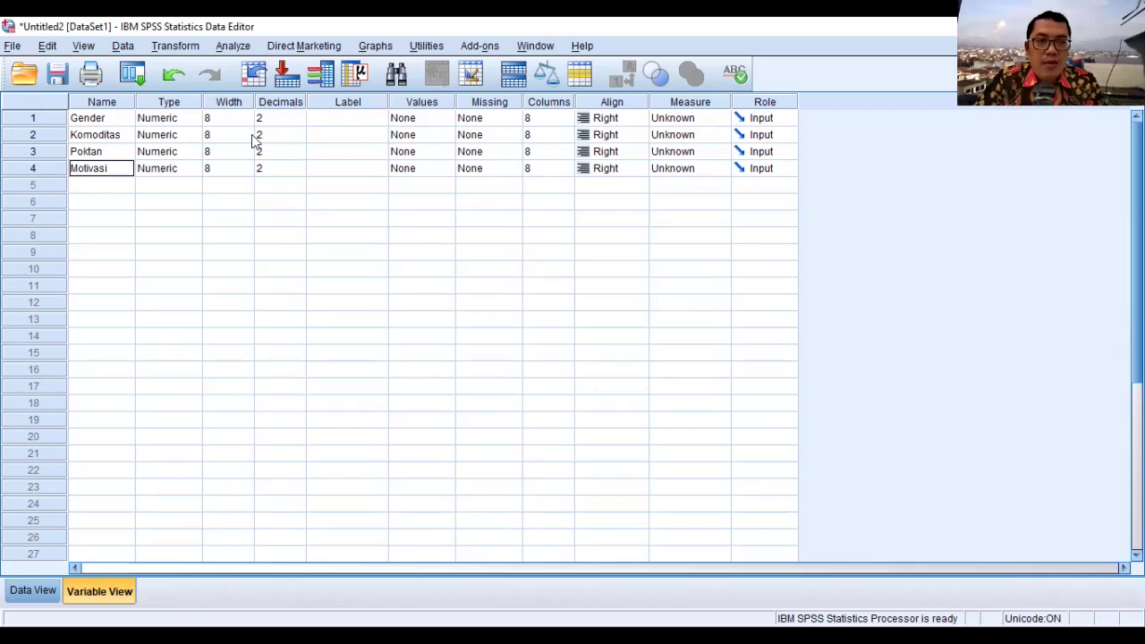
Set the decimals of Gender, Komoditas, Poktan and Motivasi to 0
click(298, 120)
click(297, 119)
click(297, 136)
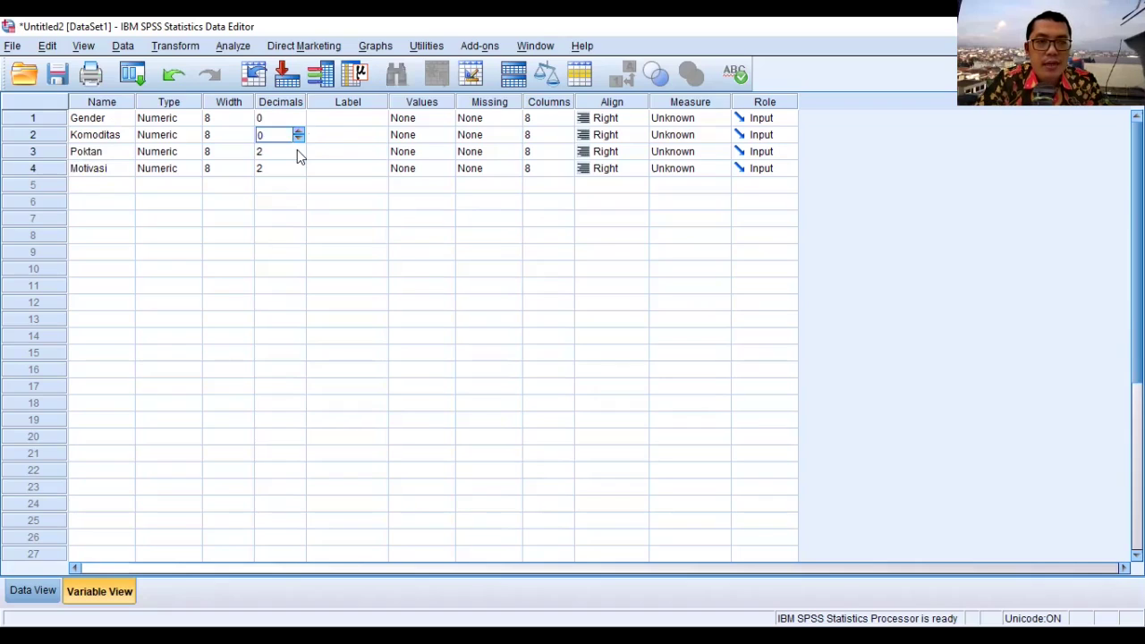
click(298, 154)
click(298, 155)
click(298, 155)
click(298, 155)
click(299, 172)
click(300, 173)
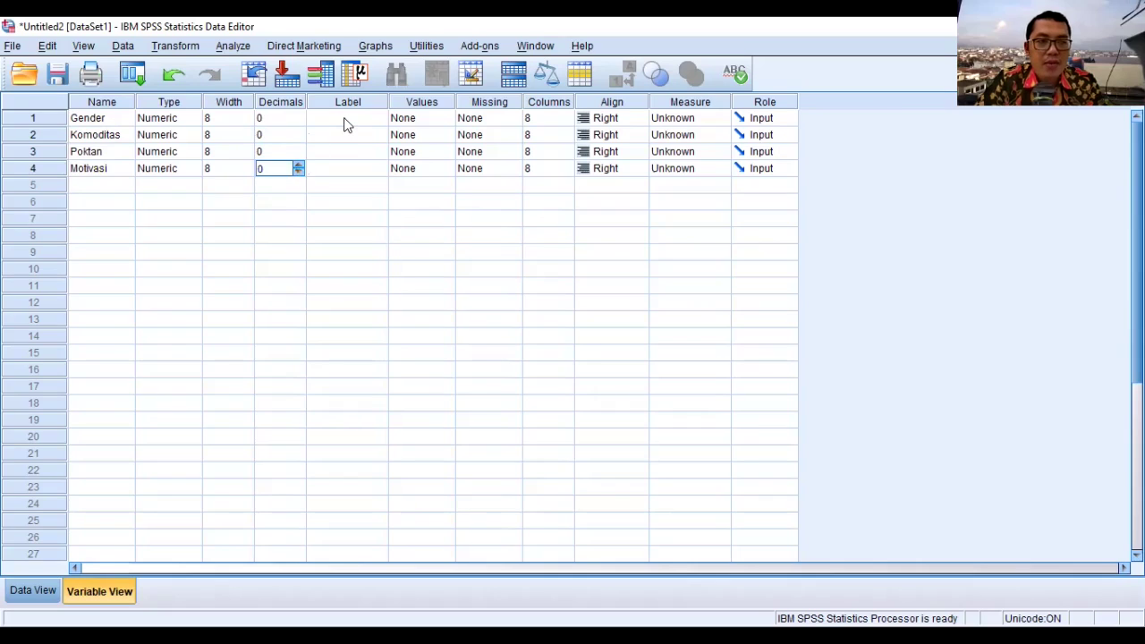
Label the Gender variable "Jenis Kelamin Petani" and the Komoditas variable "Jenis Komoditas"
click(343, 117)
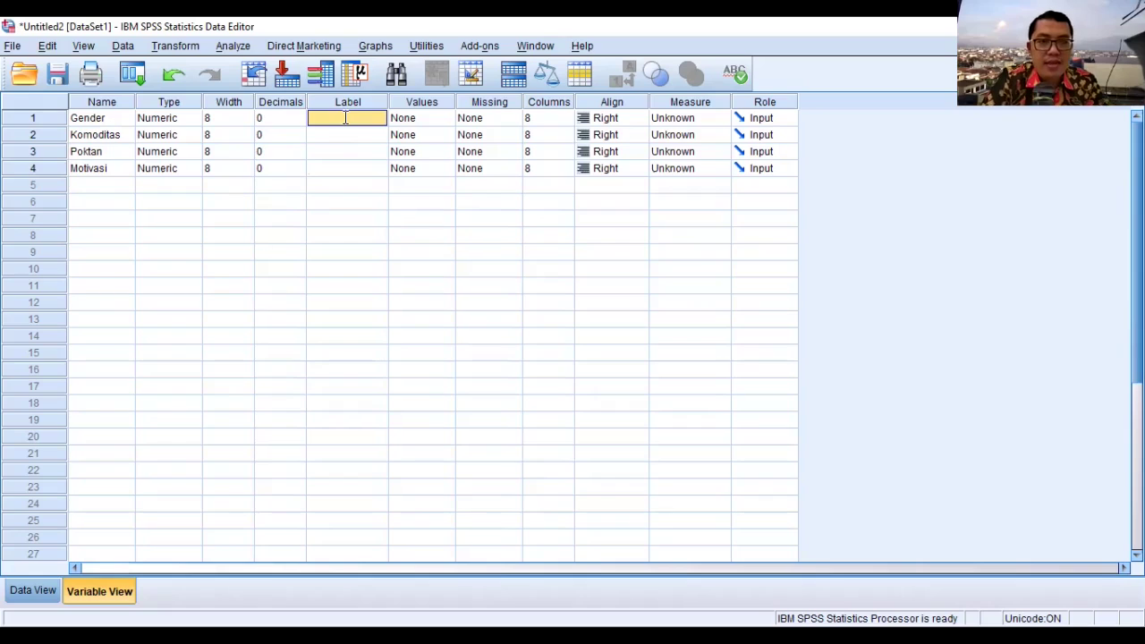
text(Jenis Kelamin)
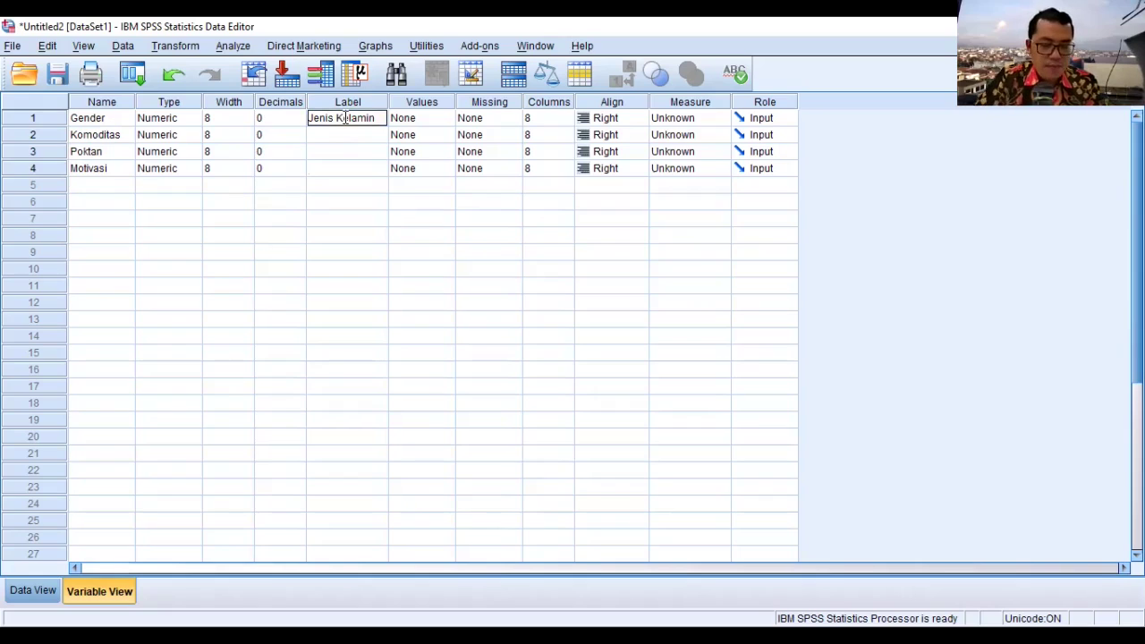
text( Petani)
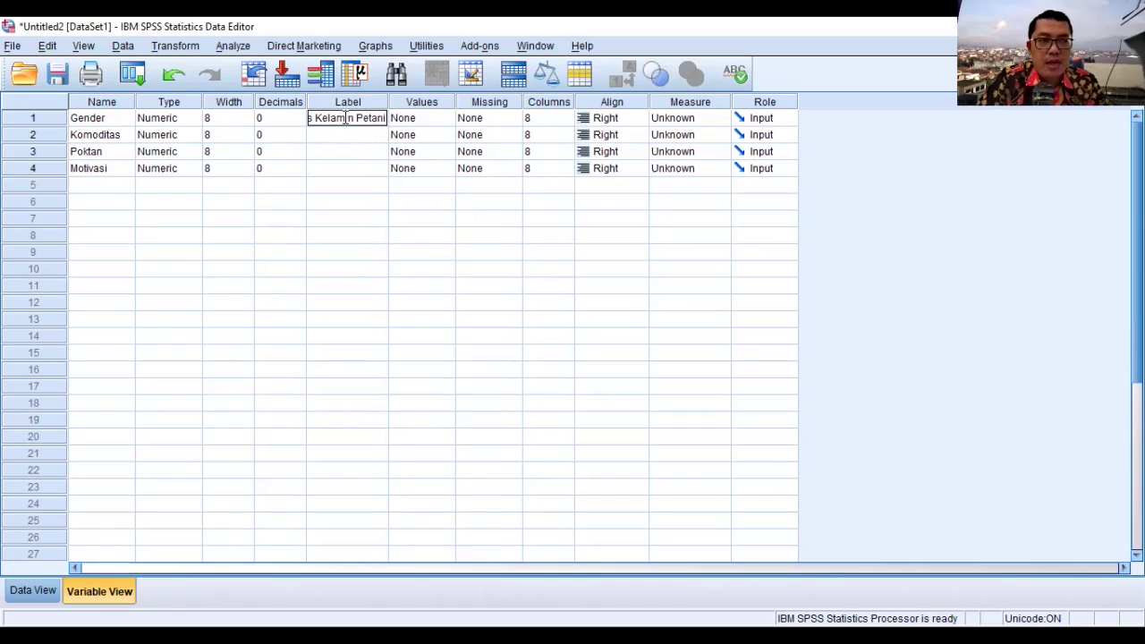
click(349, 137)
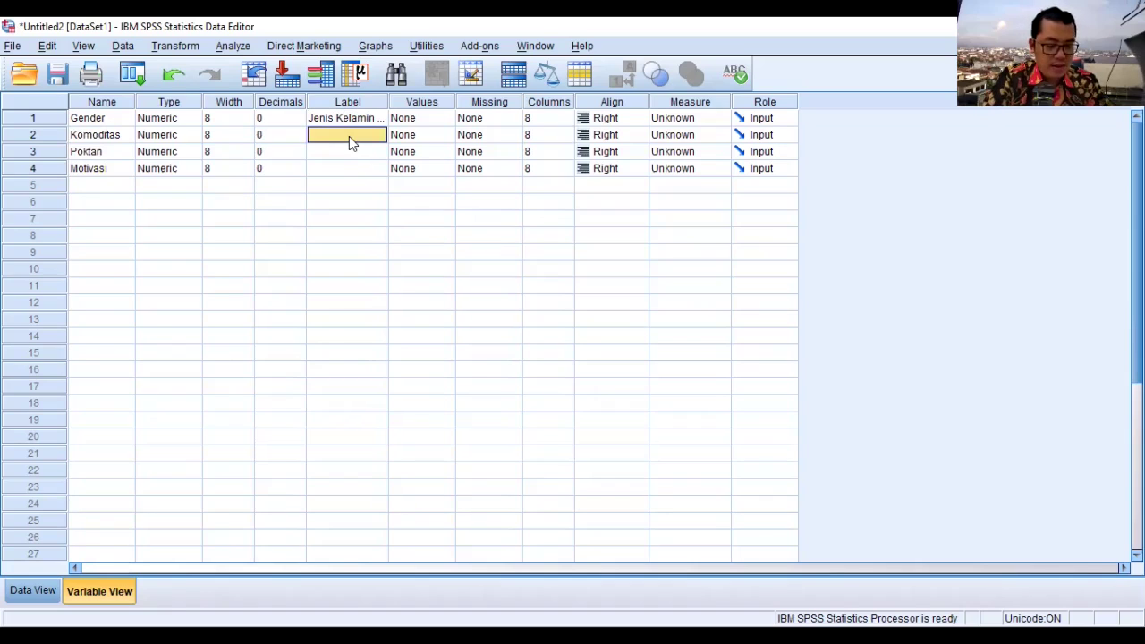
text(Jenis Ko)
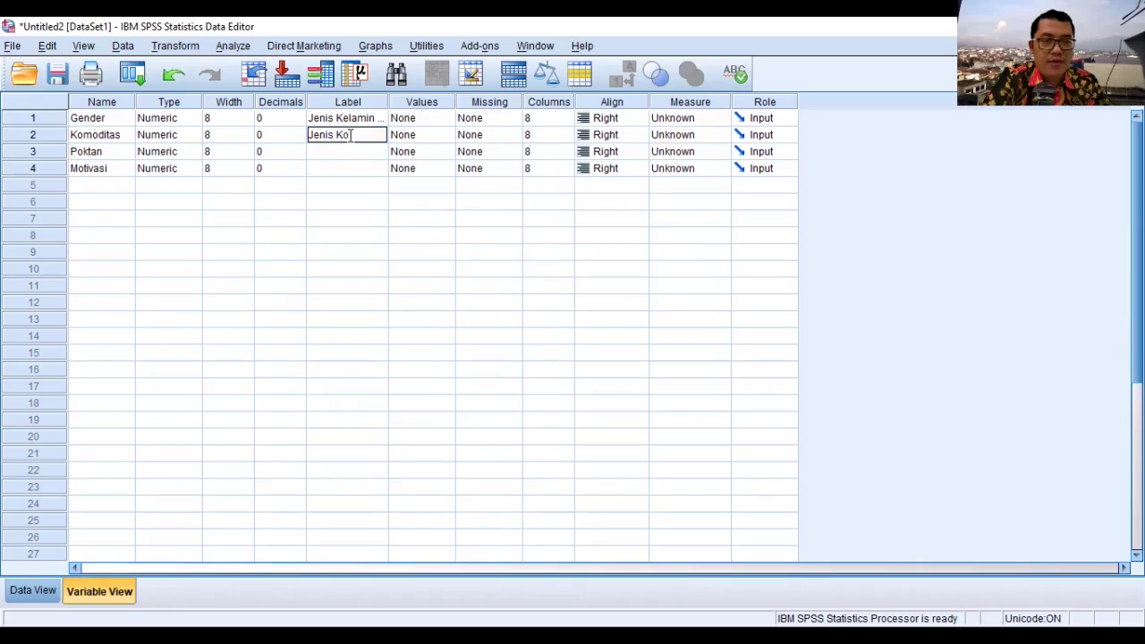
text(moditas)
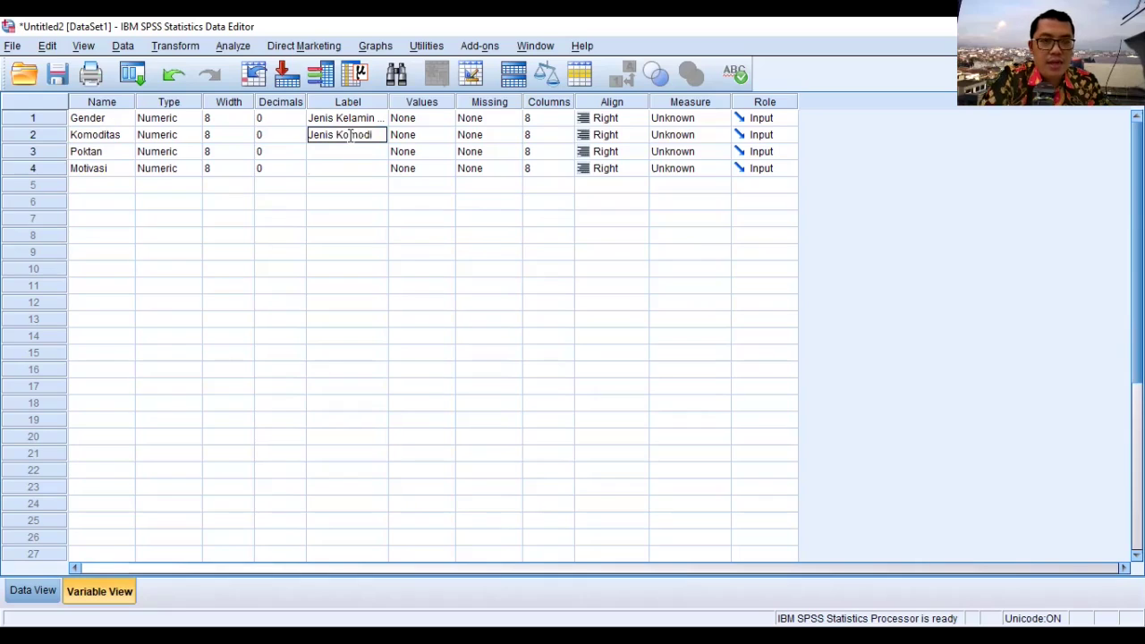
Label the Poktan variable "Keanggotaan Kelompok Tani"
click(354, 155)
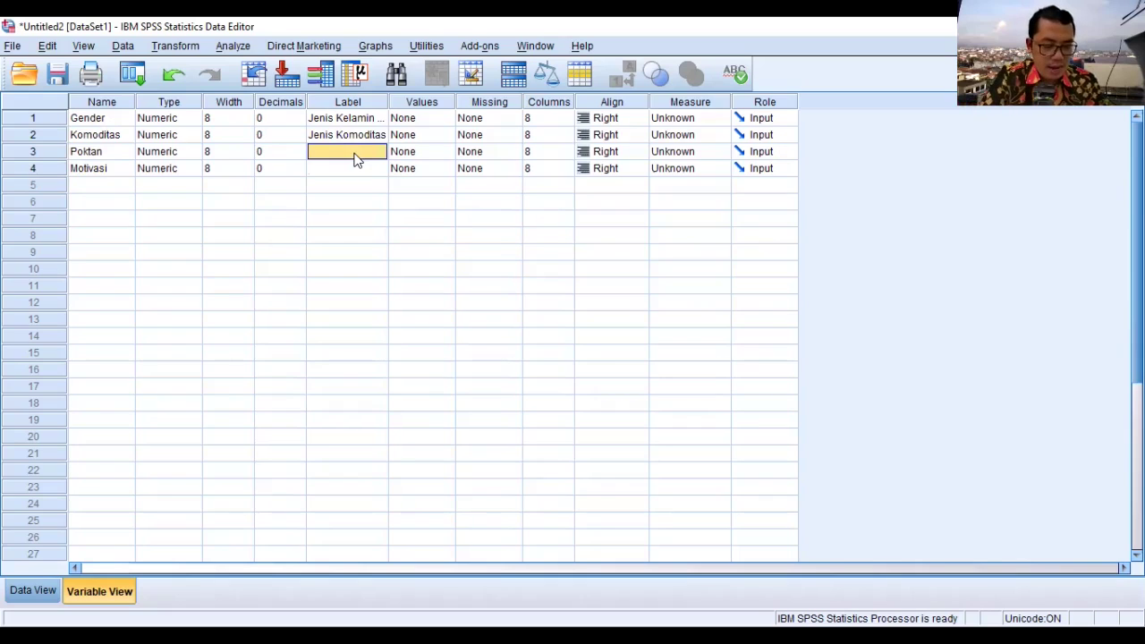
text(Keamn)
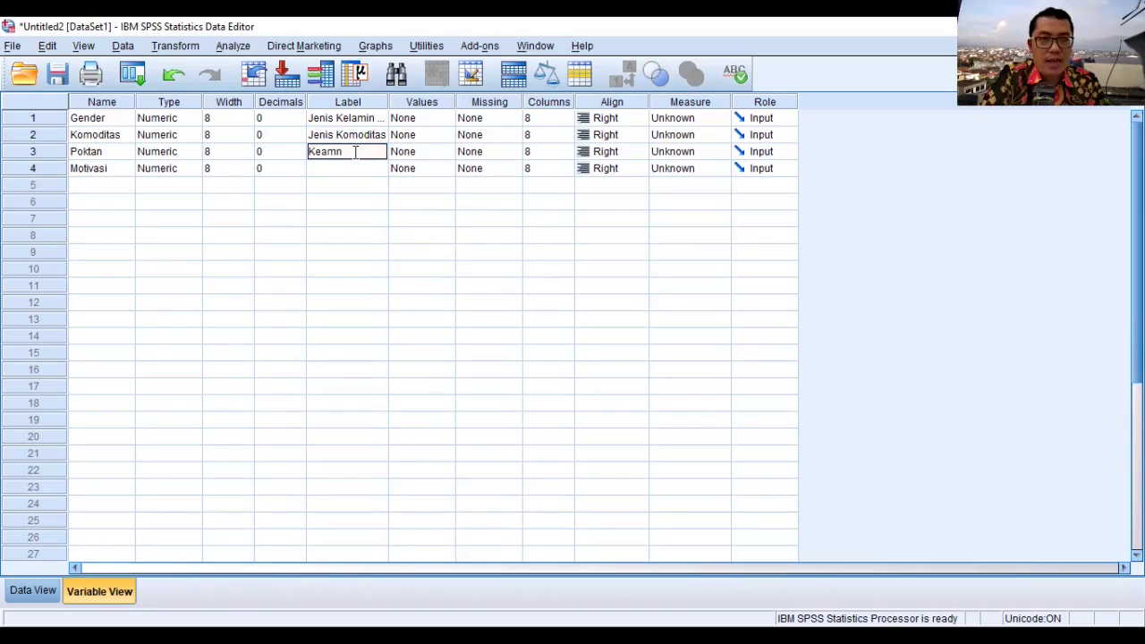
key(BackSpace)
key(BackSpace)
text(nggo)
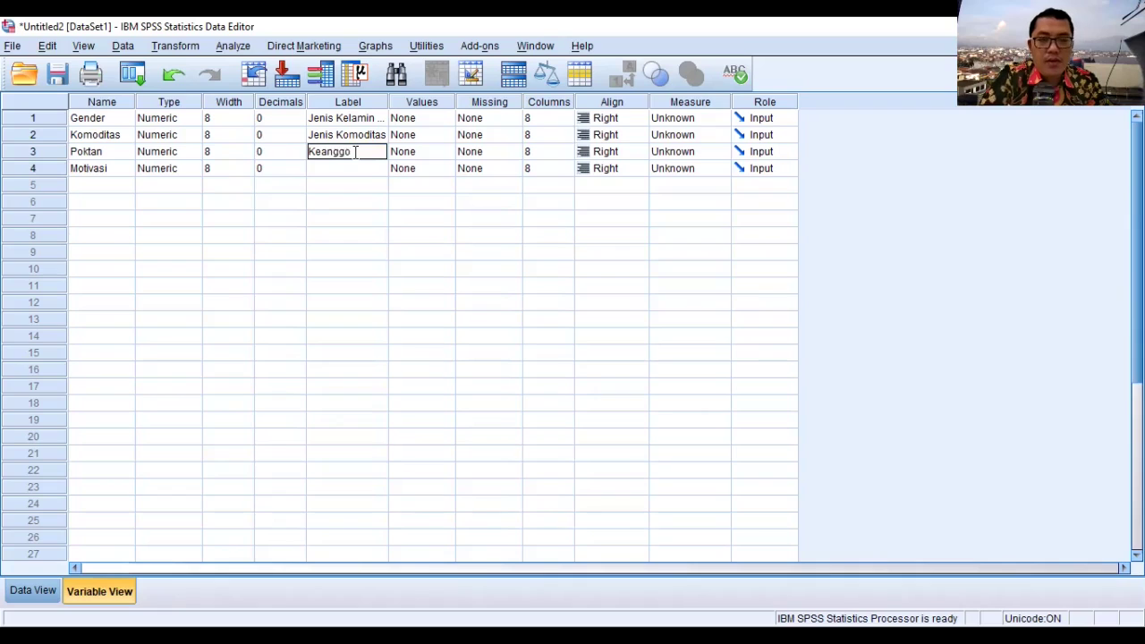
text(taan Kelom)
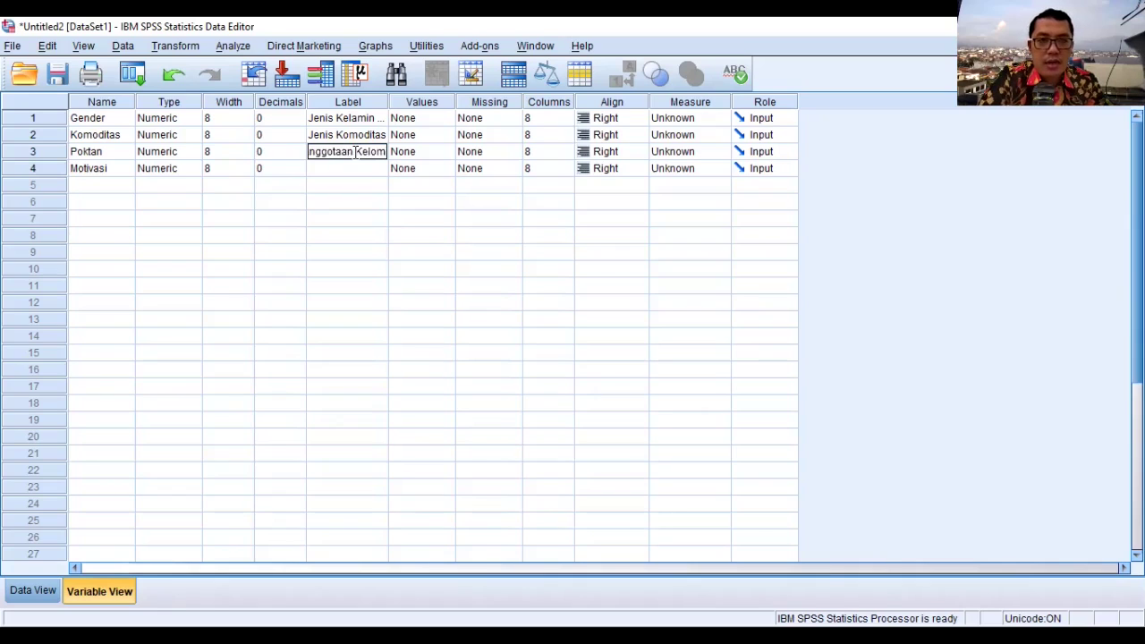
text(pok Tani)
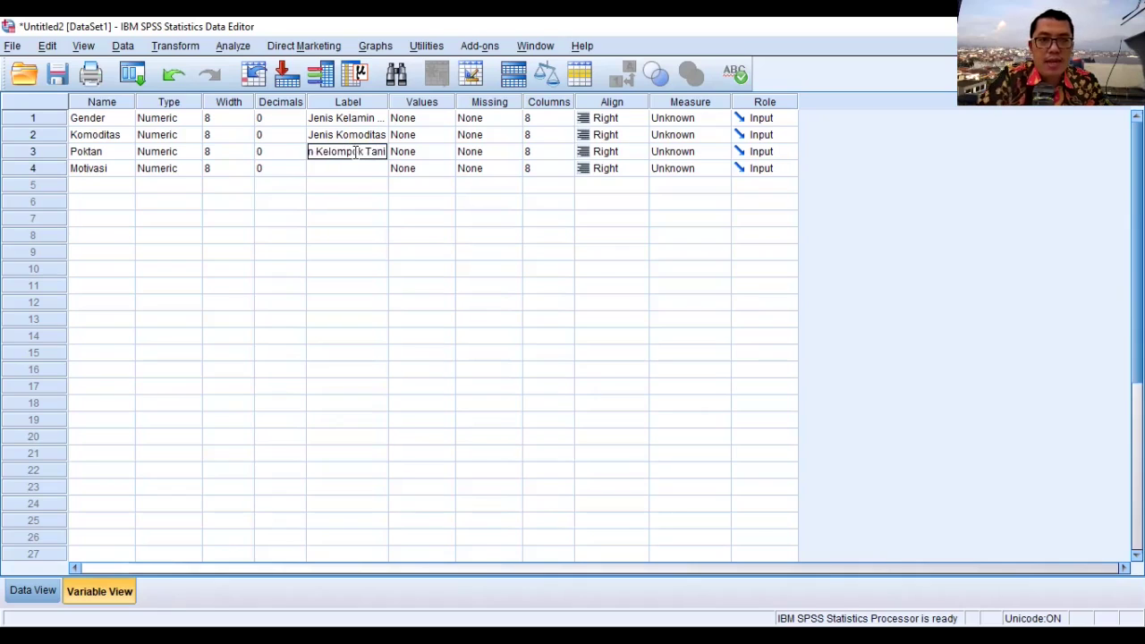
Label the Motivasi variable "Motivasi Usaha" and widen the Label column to fit the full label texts
click(352, 175)
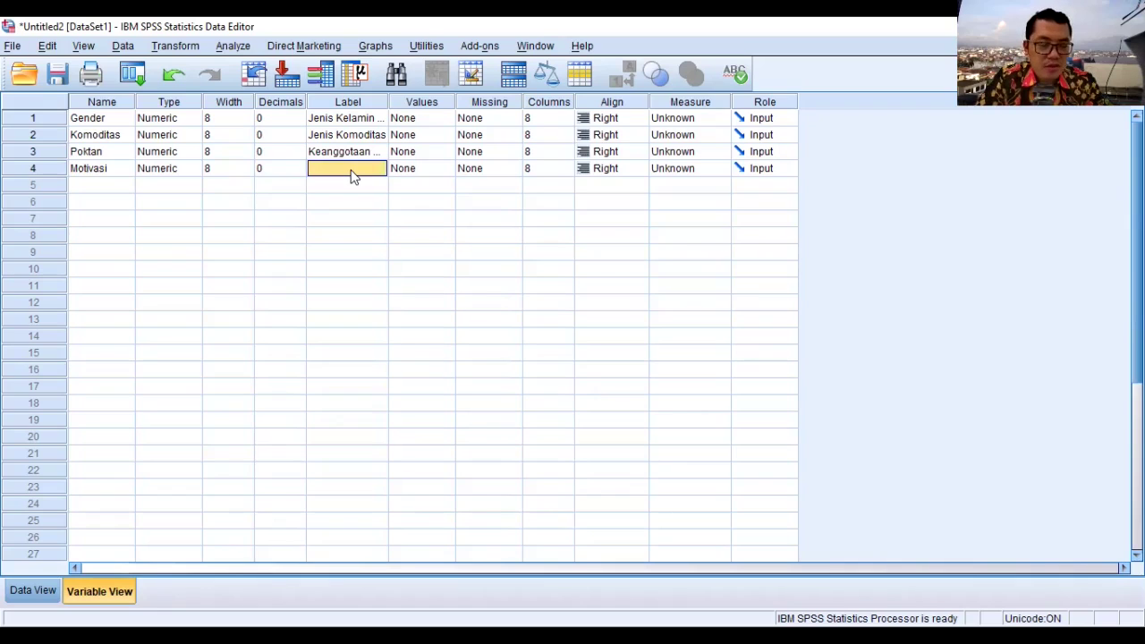
text(Motivb)
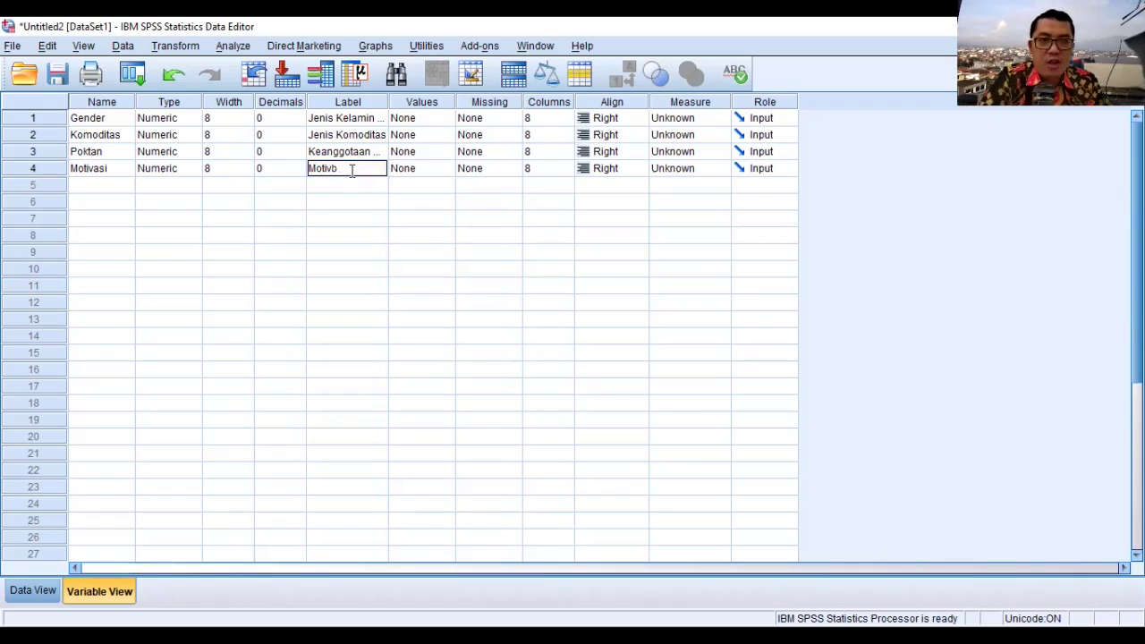
key(BackSpace)
text(asi)
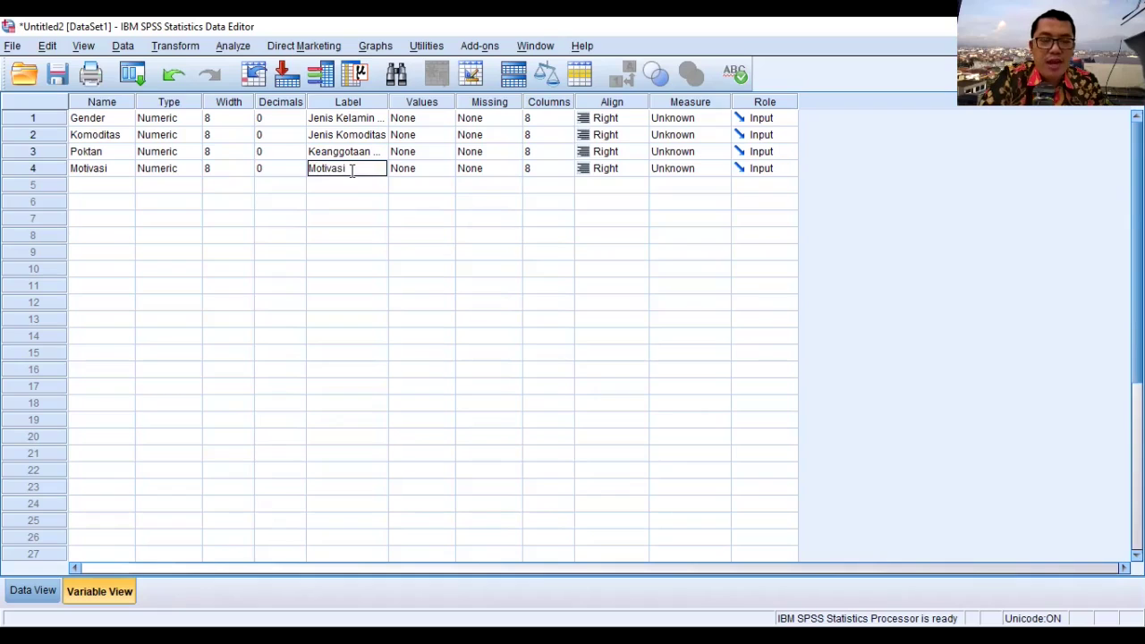
text( Usaha)
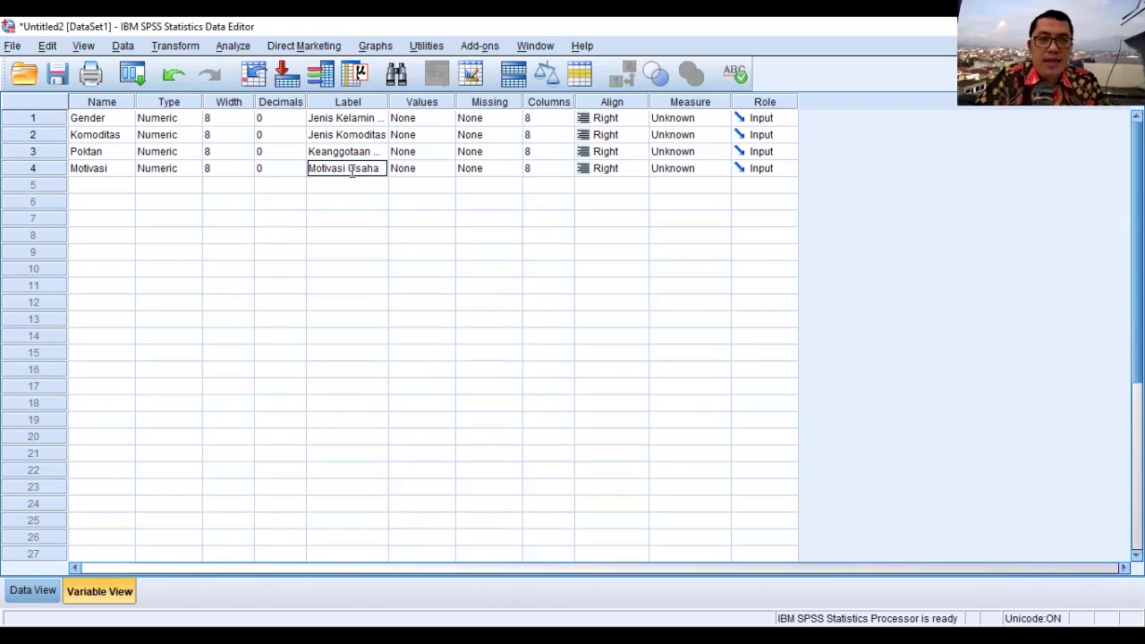
click(372, 221)
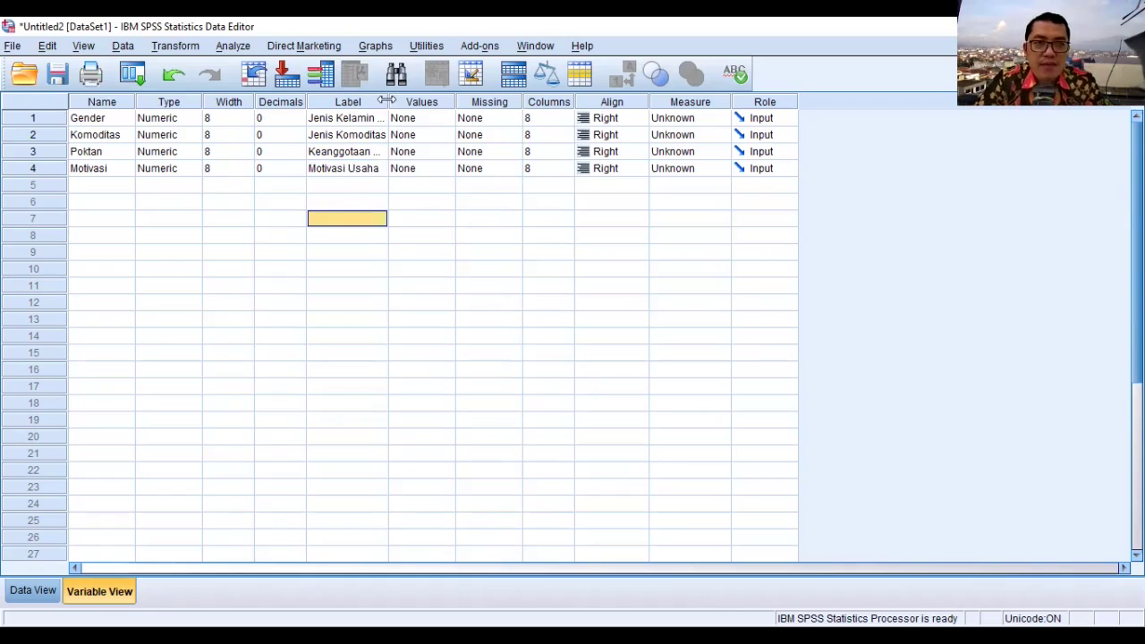
drag(386, 100, 460, 102)
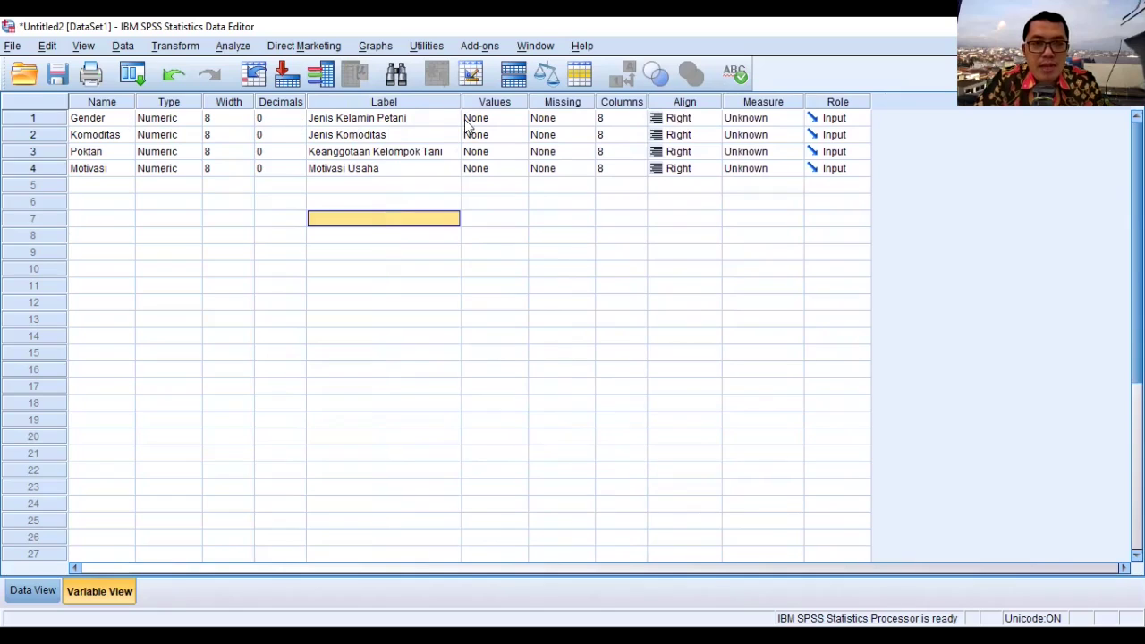
Add the value label 1 = "Laki-Laki" to the Gender variable
click(518, 118)
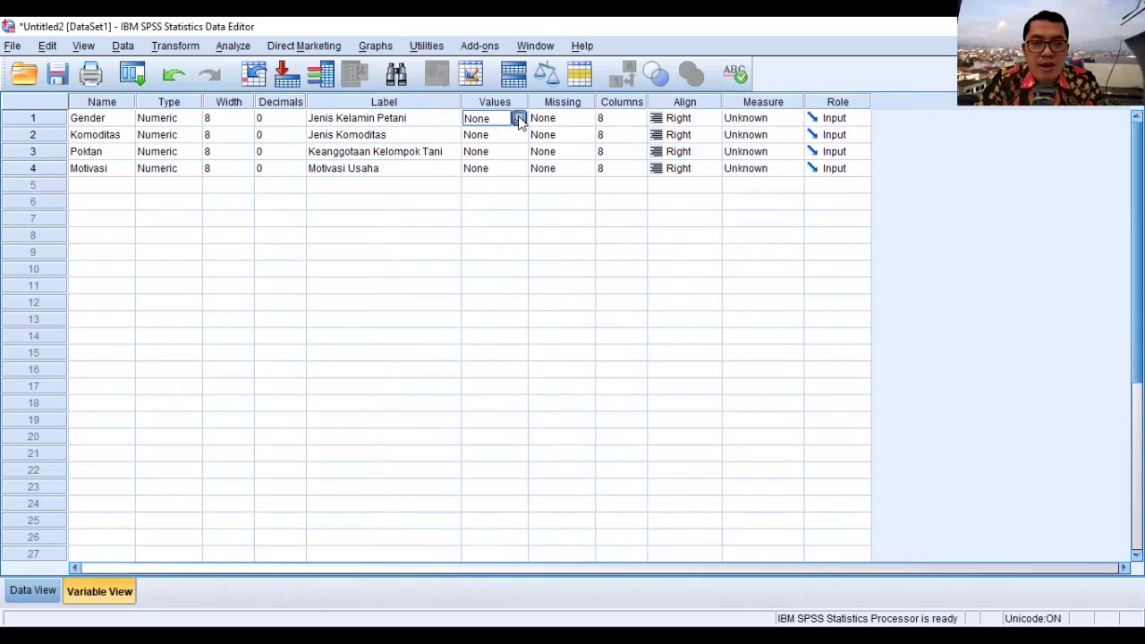
click(518, 118)
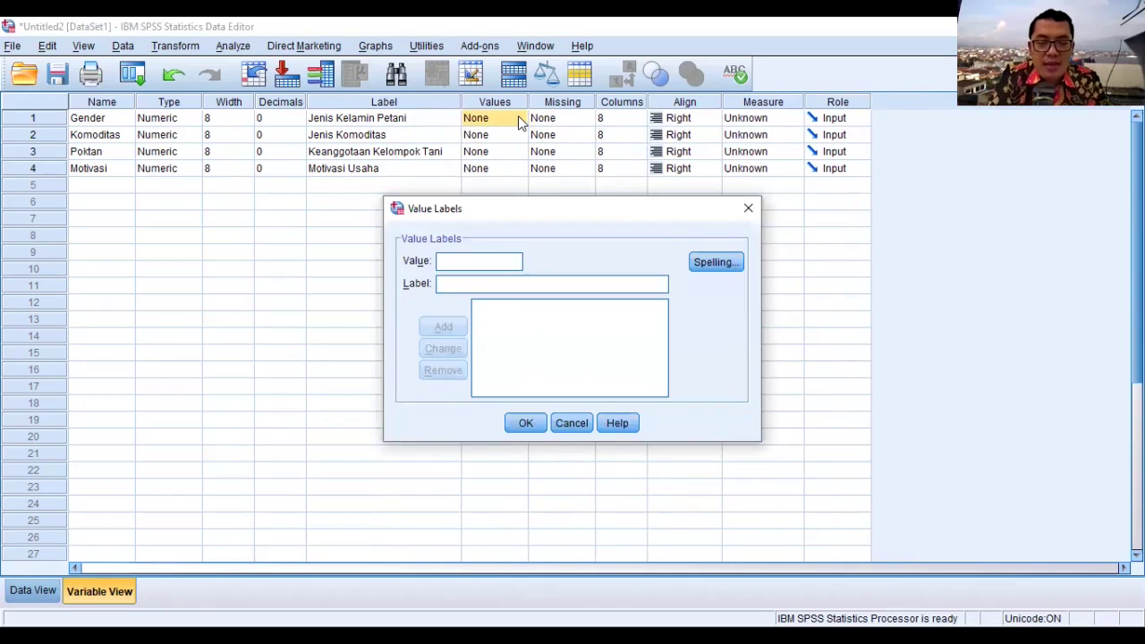
text(1)
key(Tab)
text(Lak)
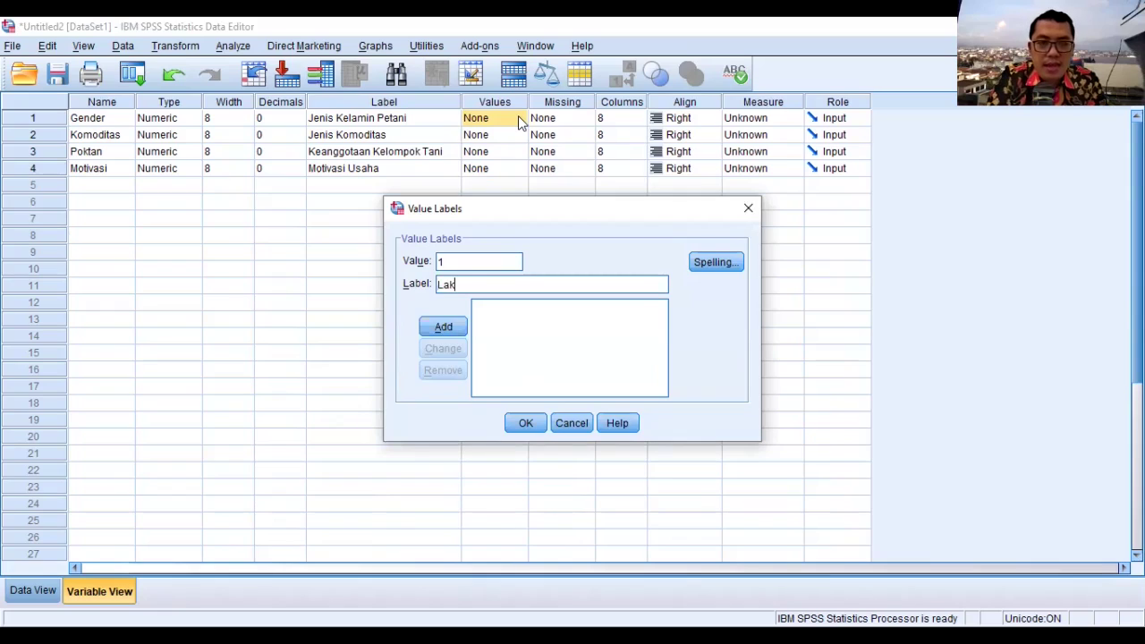
text(i-Laki)
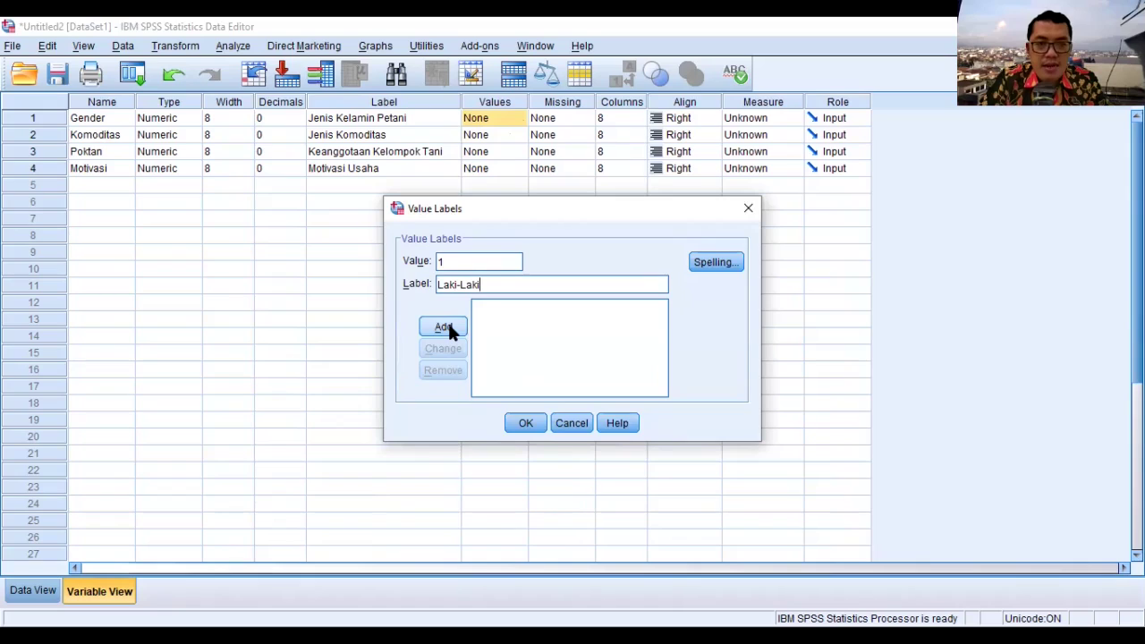
click(446, 327)
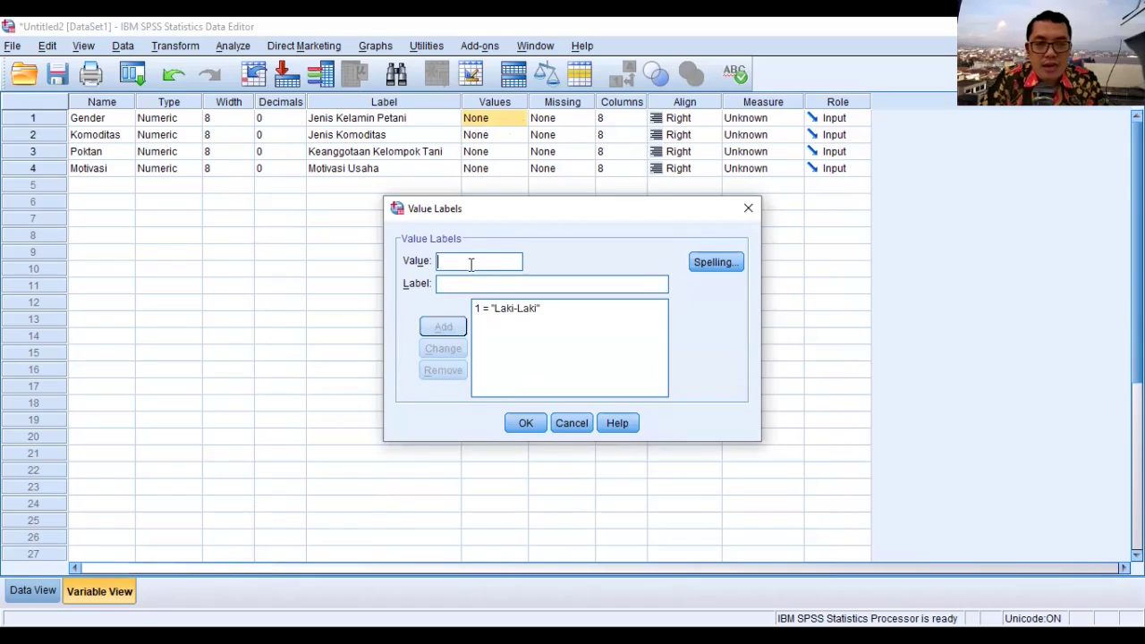
Add the value label 2 = "Perempuan" to the Gender variable and apply its value labels
text(2)
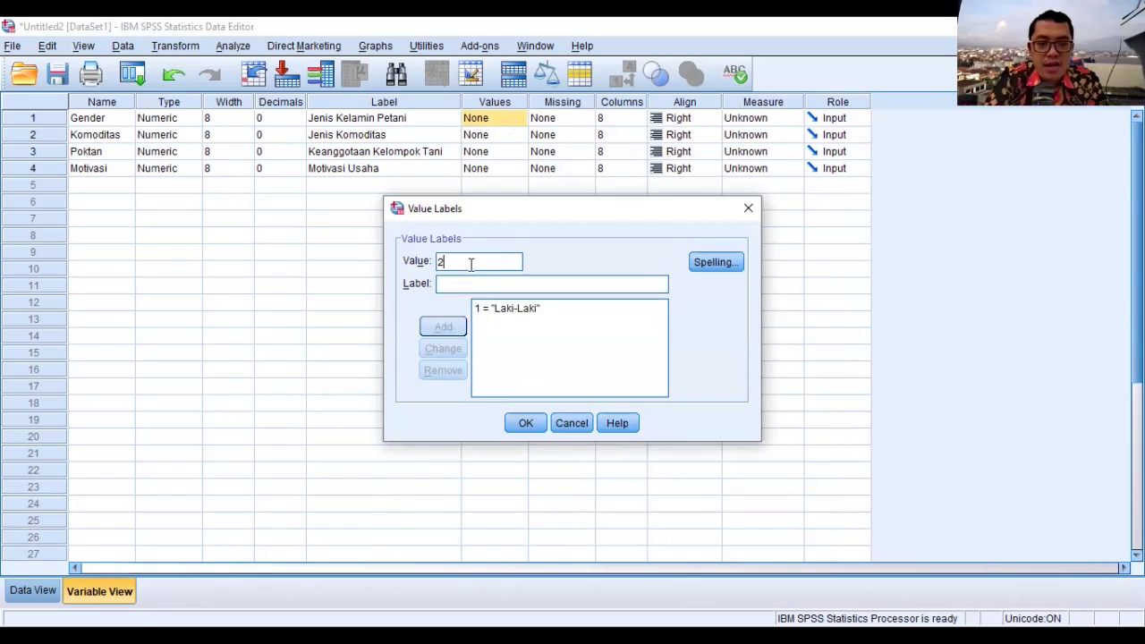
key(Tab)
text(Pe)
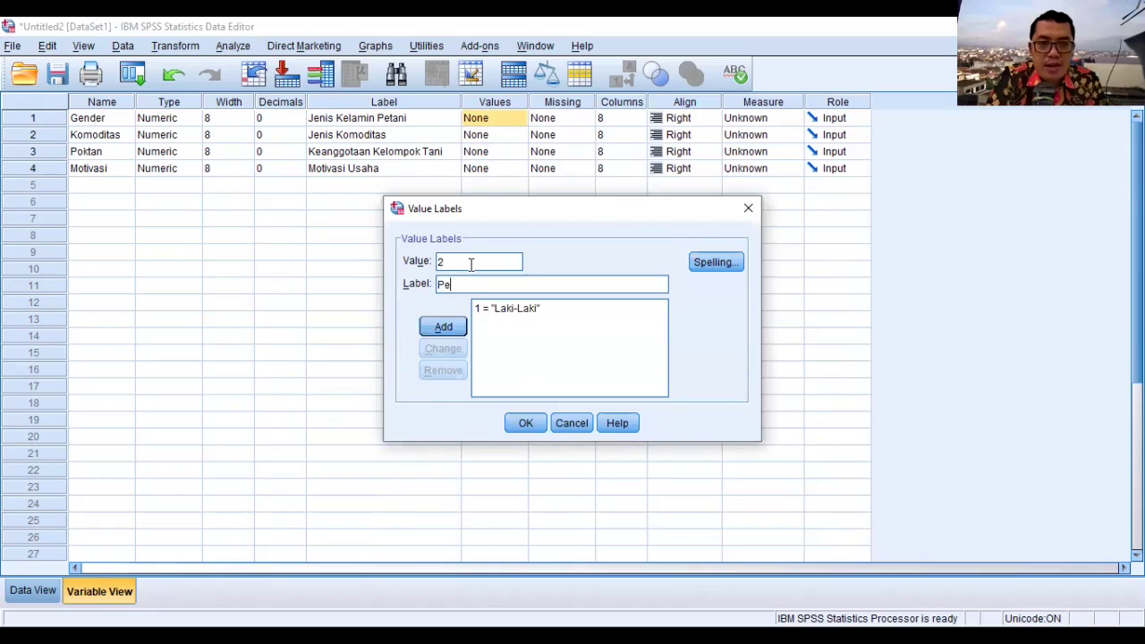
text(rempuan)
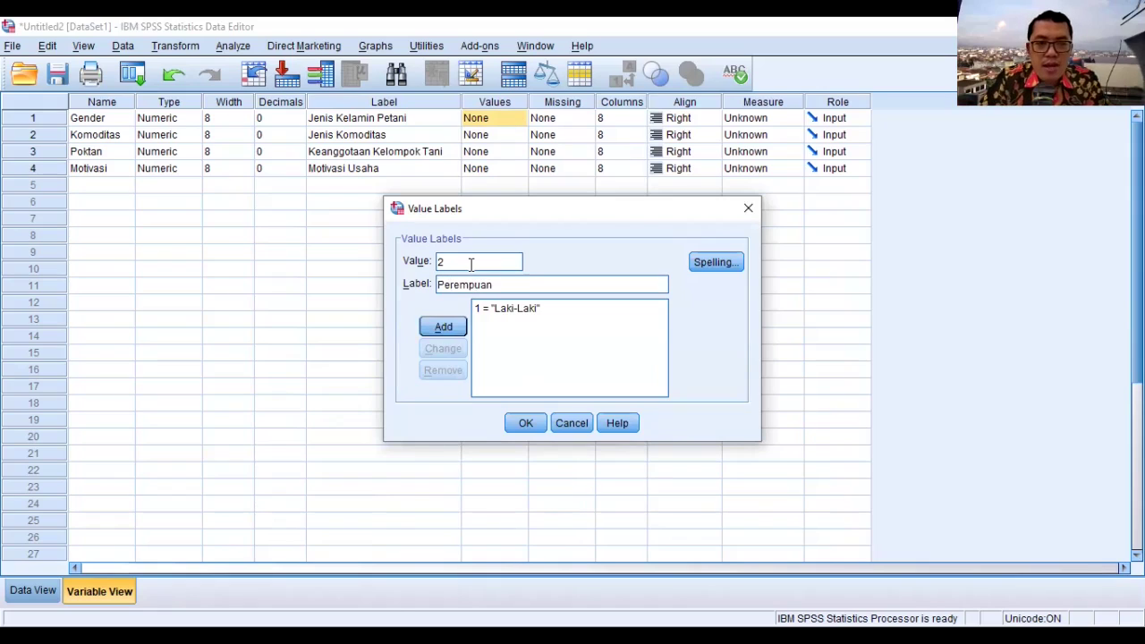
click(455, 330)
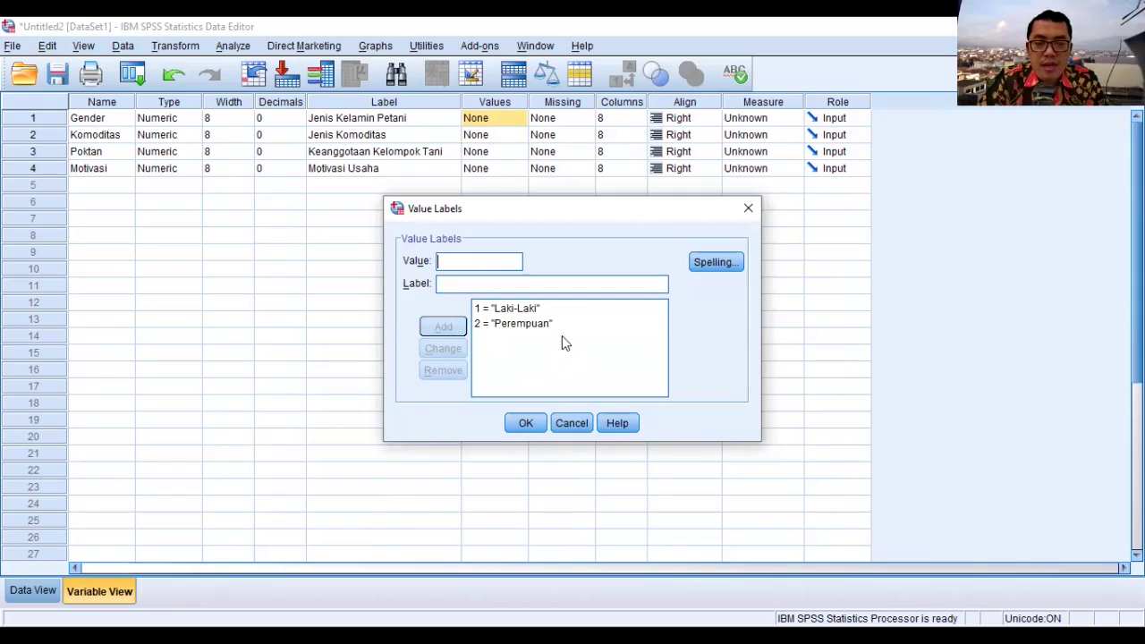
click(525, 424)
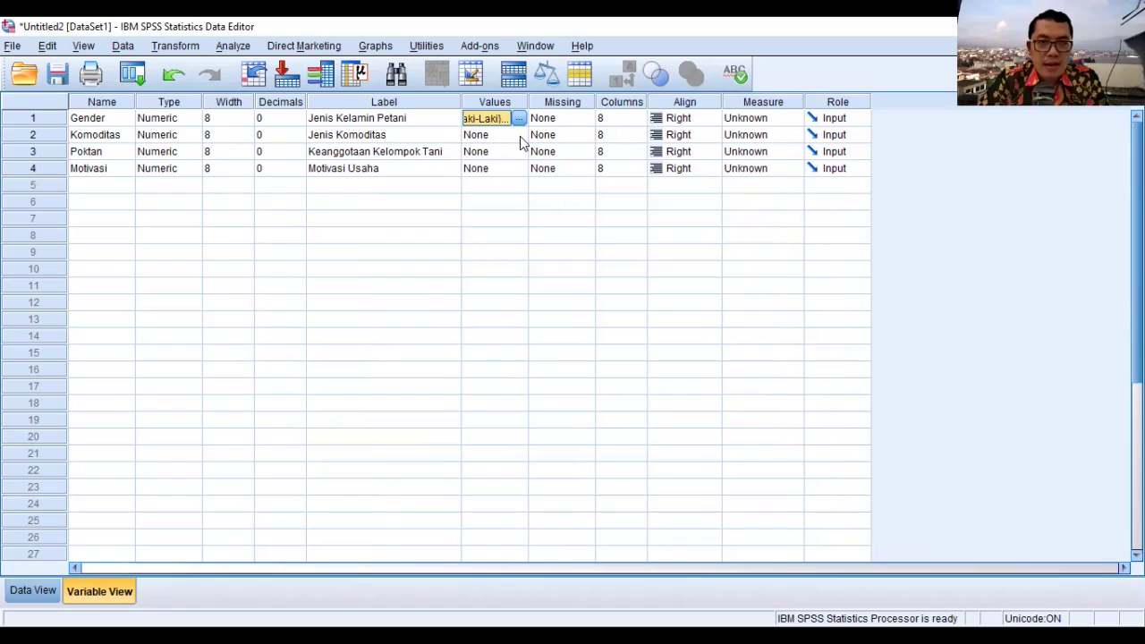
Add the value labels 1 = "Padi" and 2 = "Jagung" to the Komoditas variable
key(Down)
key(Return)
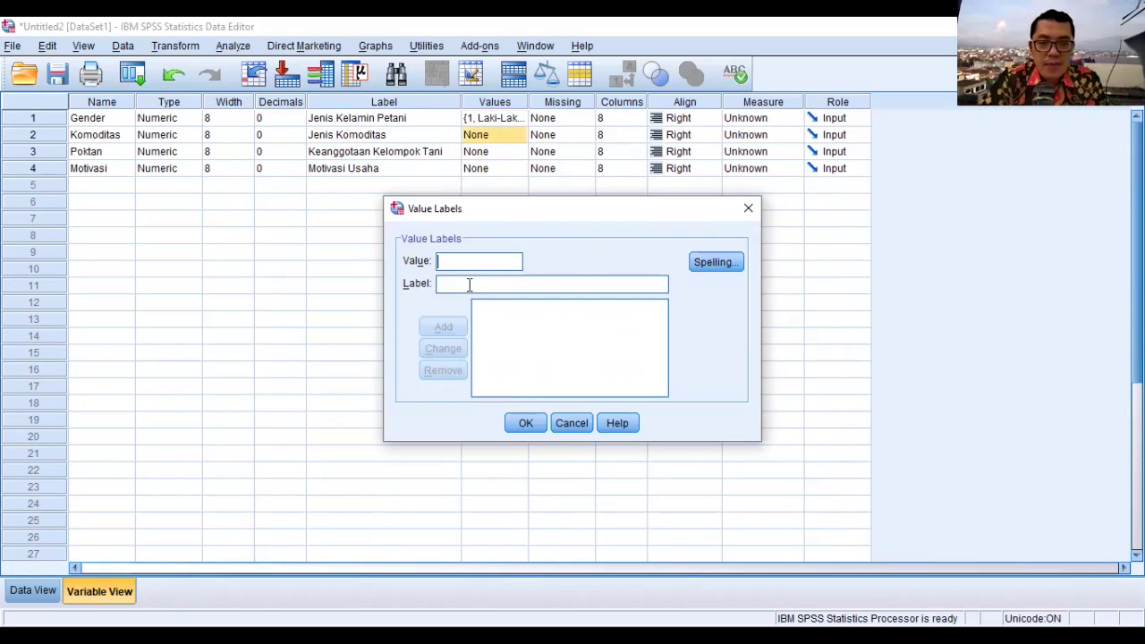
text(1)
click(469, 284)
text(Padi)
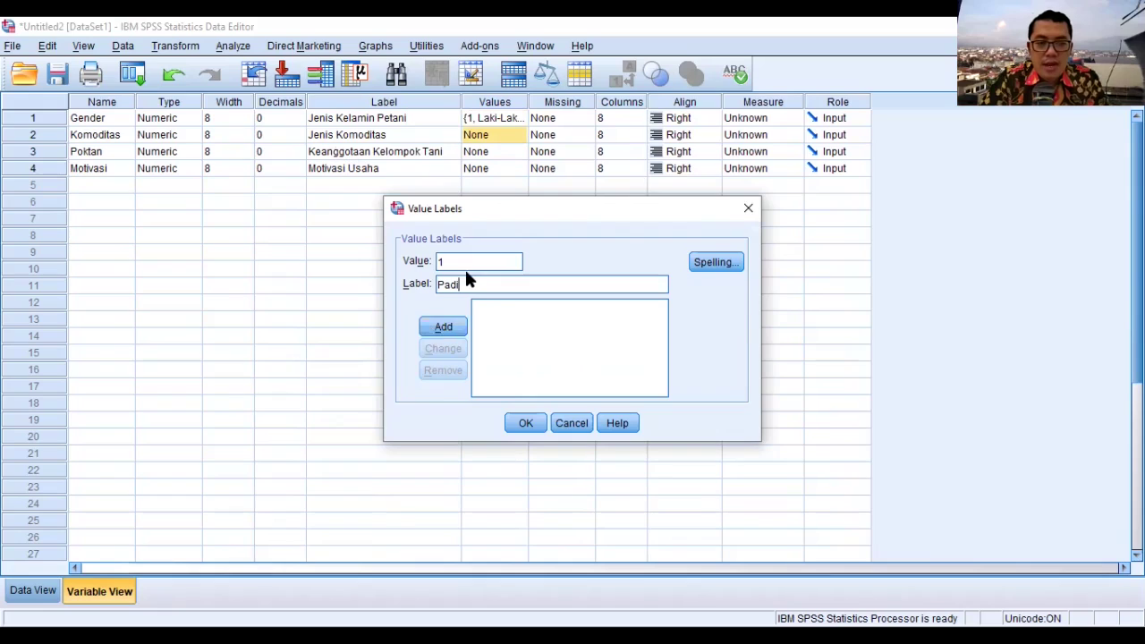
key(Return)
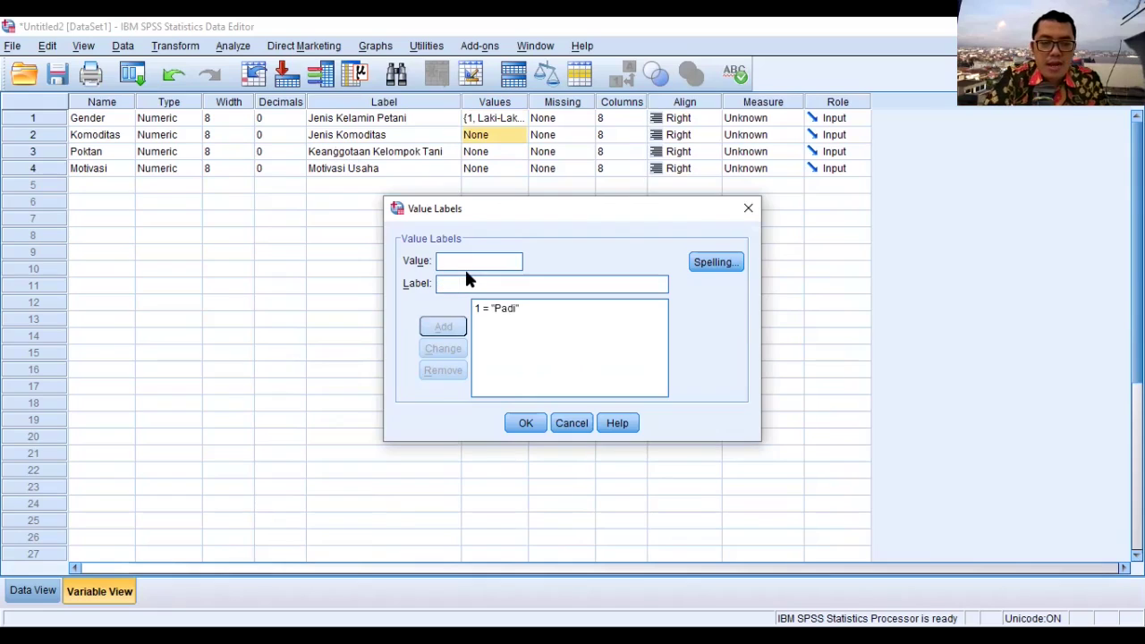
text(2)
key(Tab)
text(J)
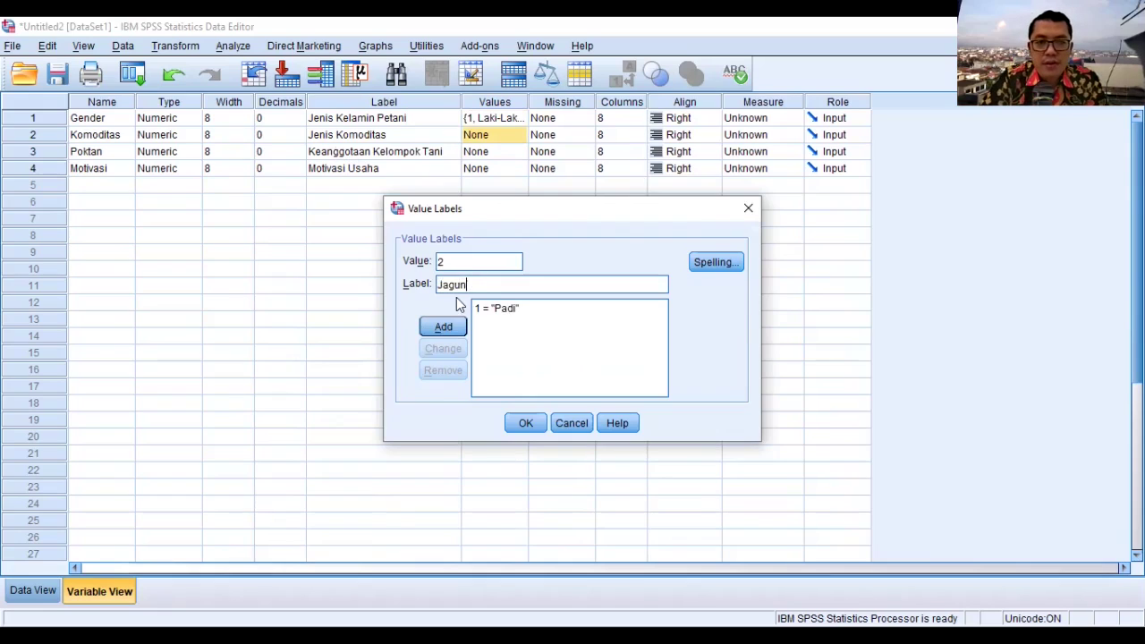
click(442, 326)
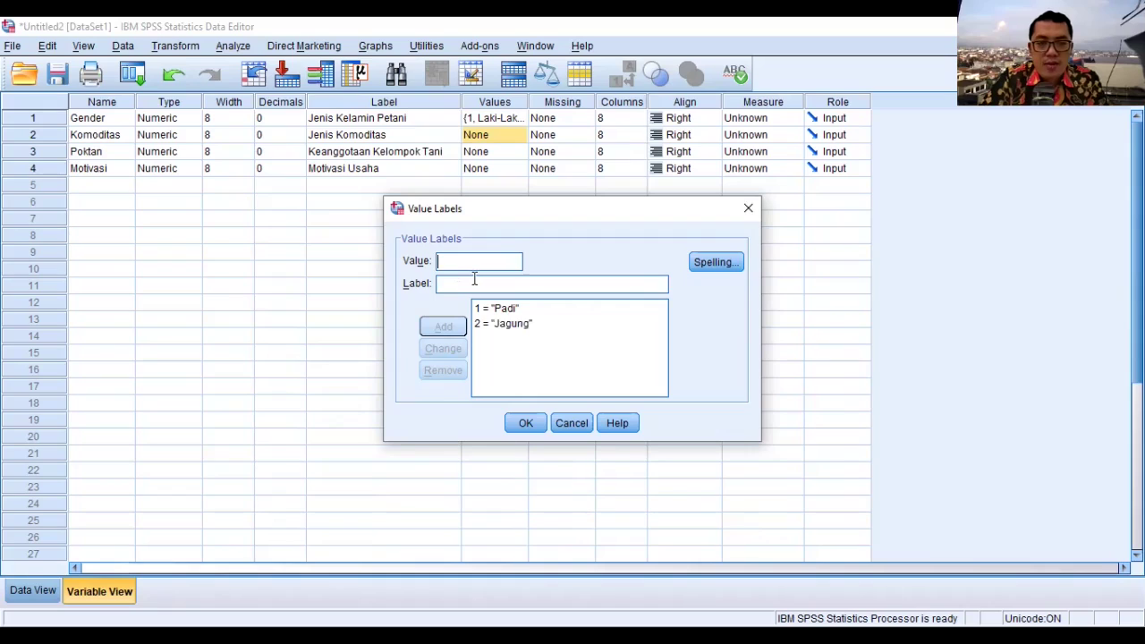
Add the value labels 3 = "Kedelai" and 4 = "Singkong" to the Komoditas variable
text(3)
click(474, 280)
text(Ke)
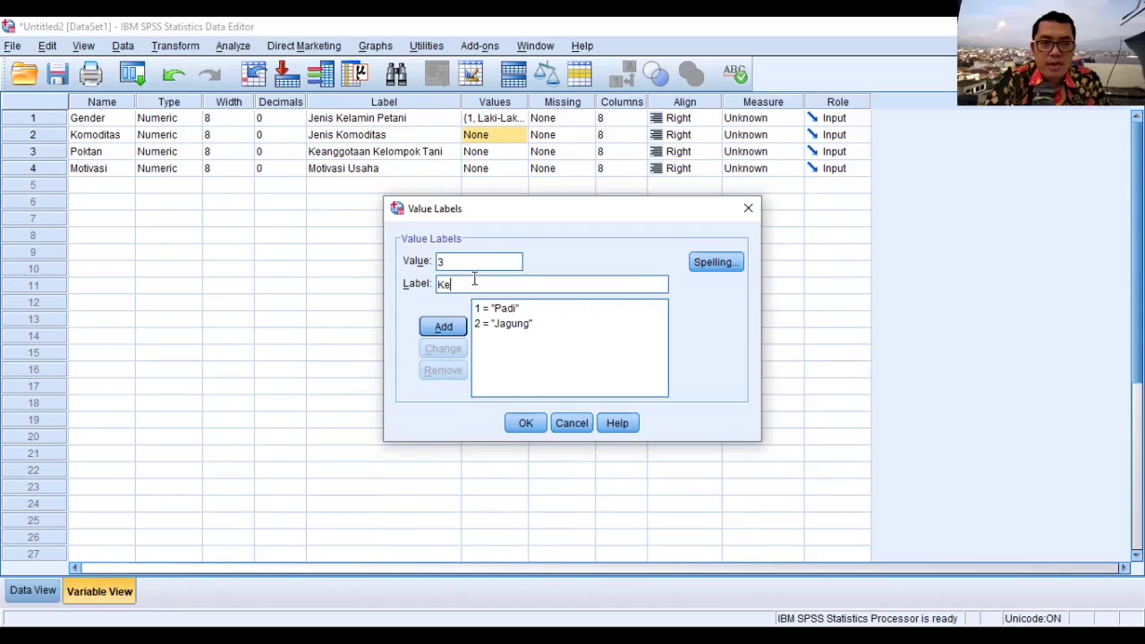
text(delai)
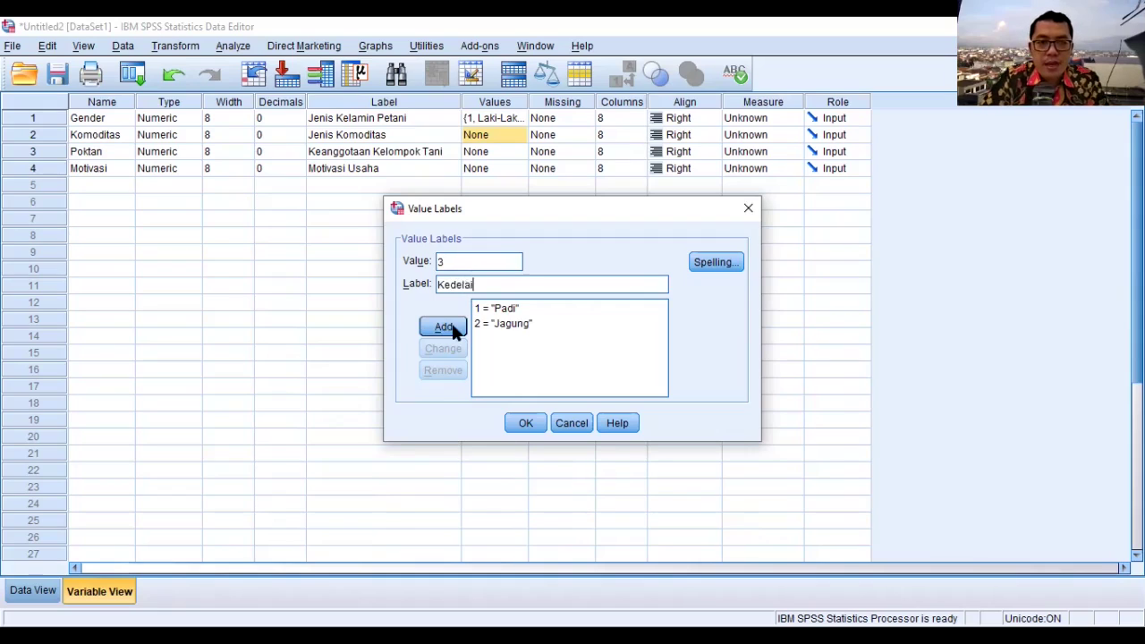
click(451, 325)
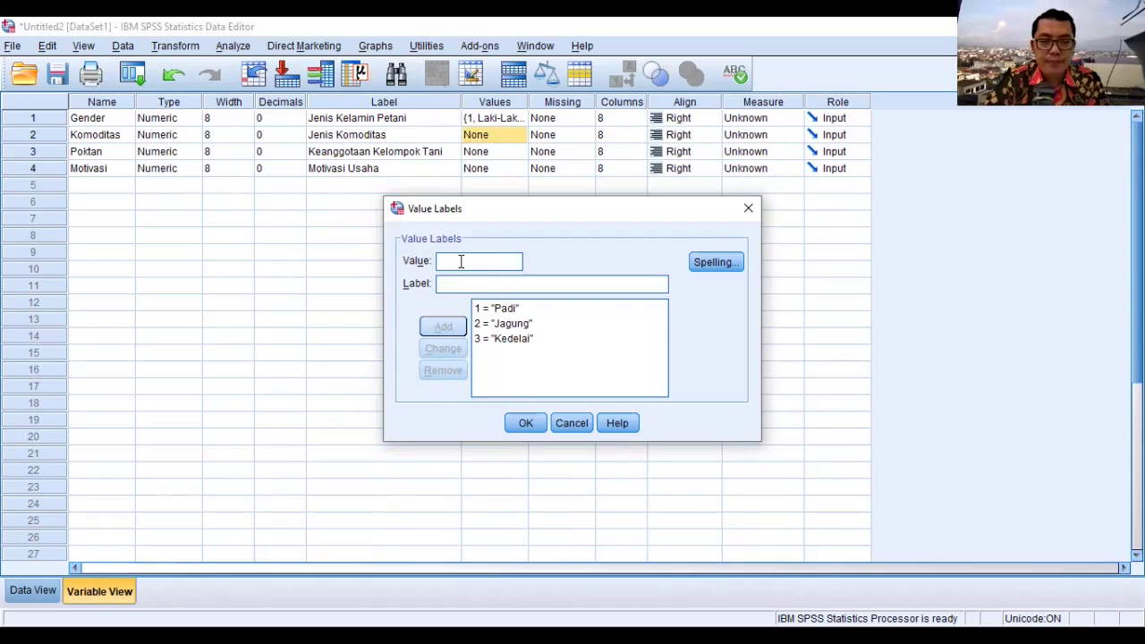
text(4)
key(Tab)
text(Singko)
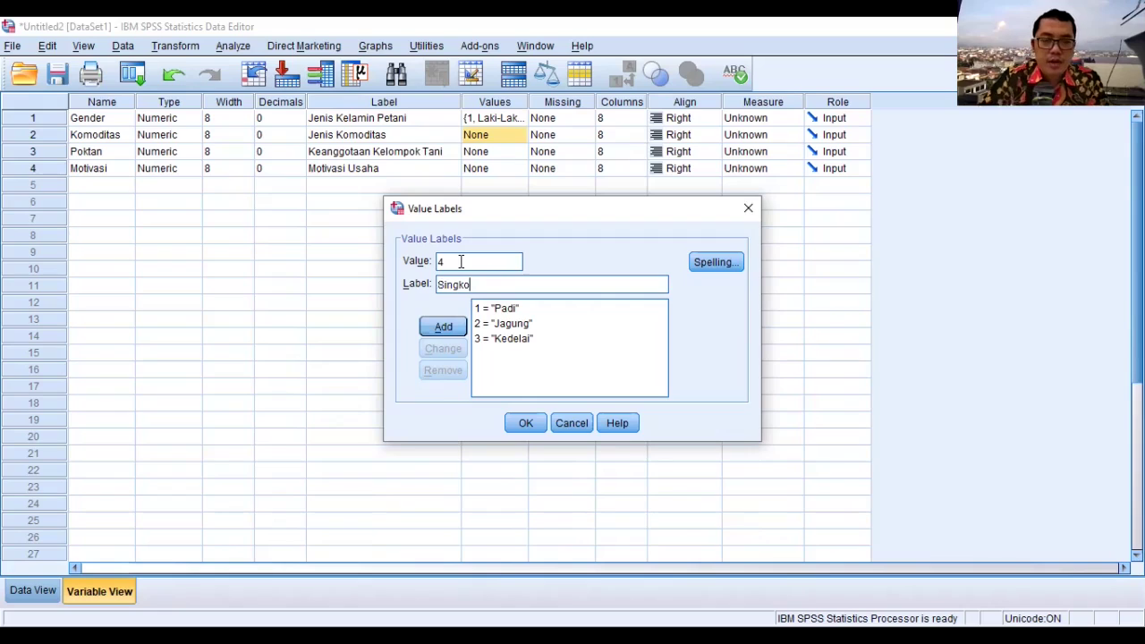
text(ng)
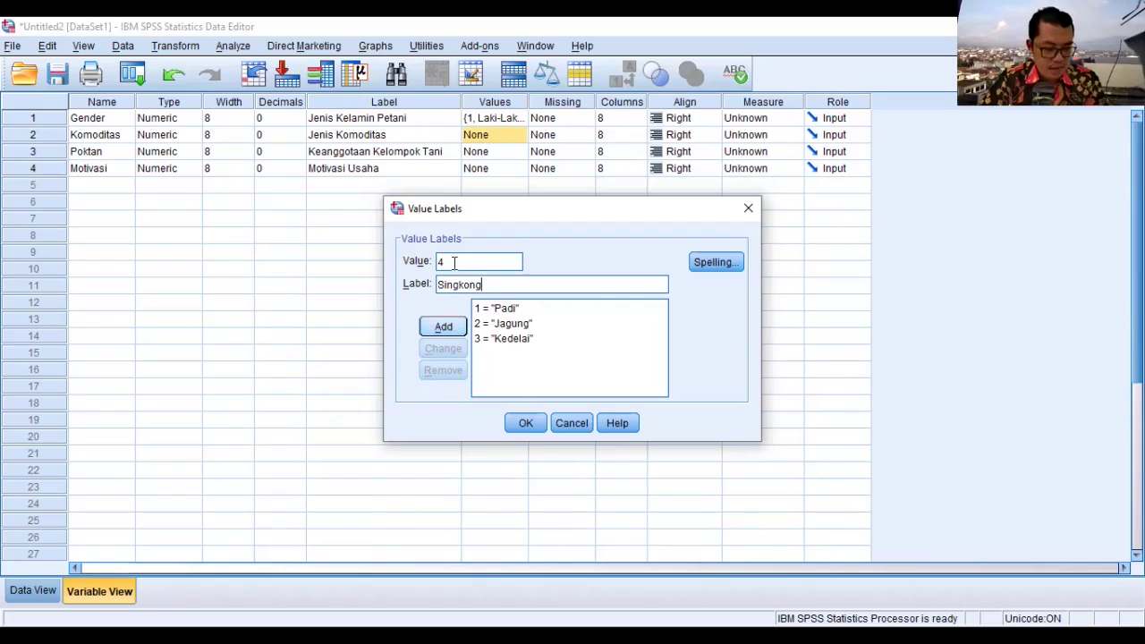
key(Return)
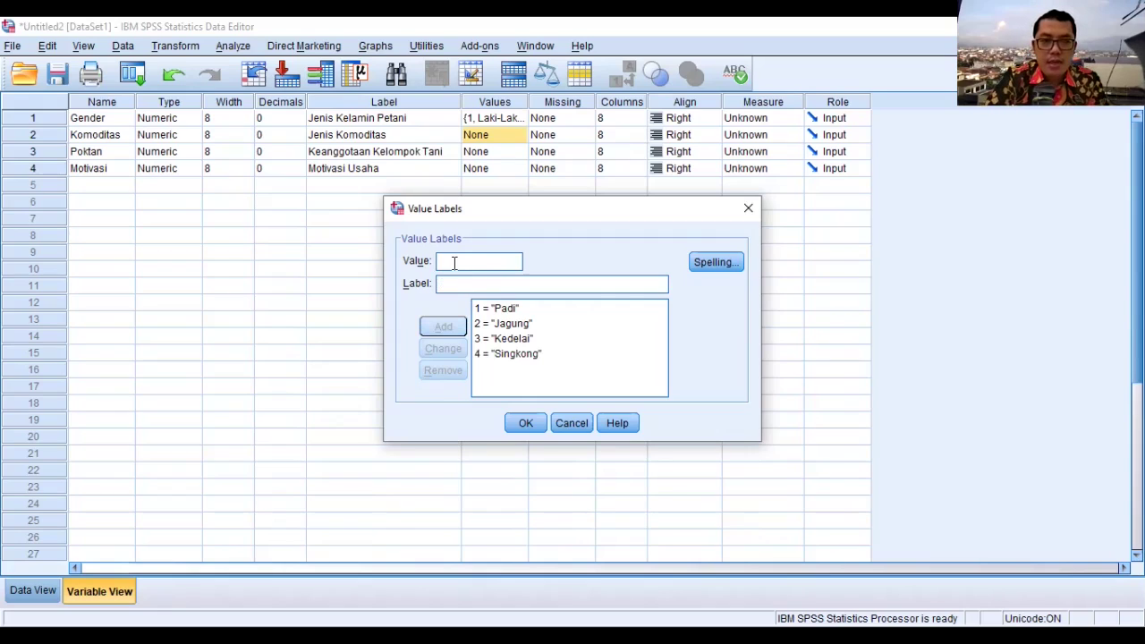
Add the value labels 5 = "Cabai" and 6 = "Bawang Merah" to the Komoditas variable and apply its value labels
text(5)
key(Tab)
text(Caba)
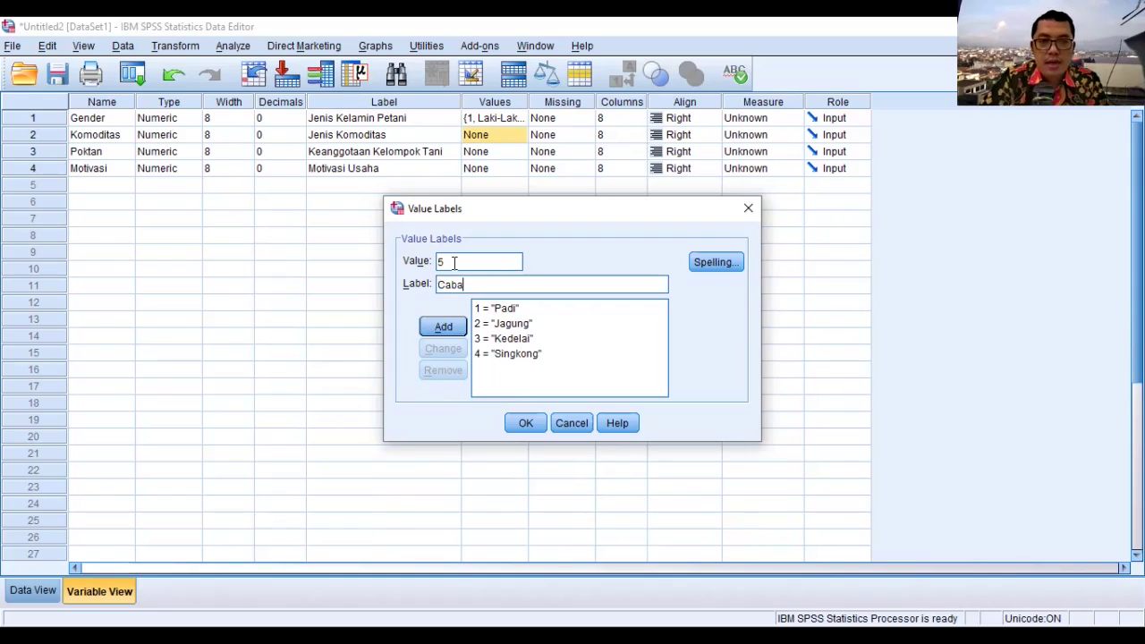
text(i)
key(Return)
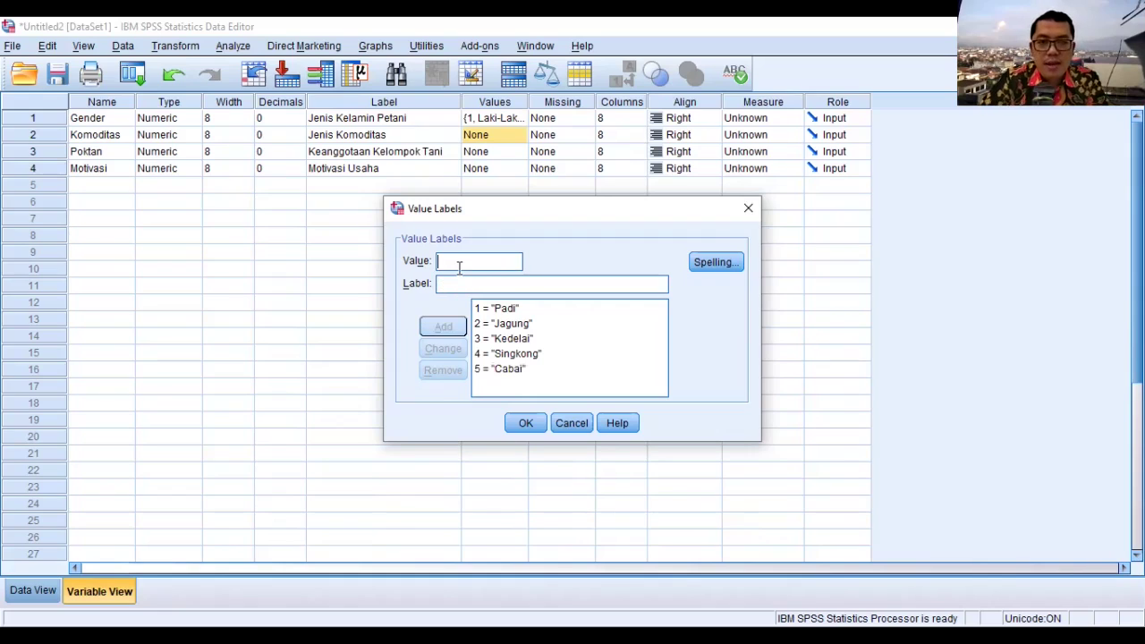
text(6)
click(476, 286)
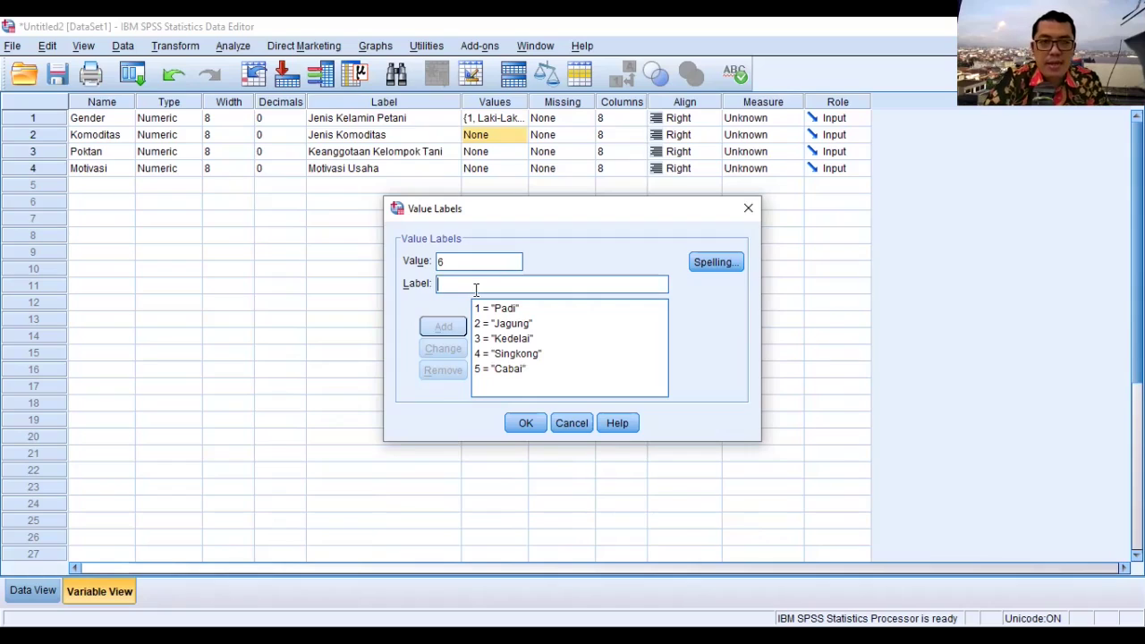
text(Bawang Me)
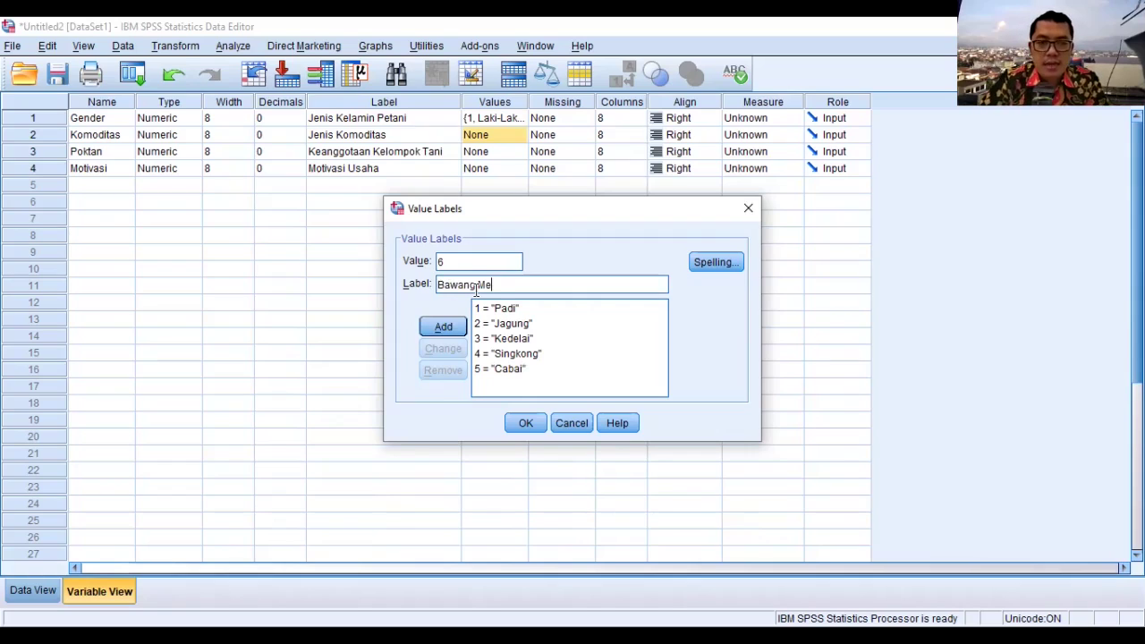
text(rah)
click(461, 327)
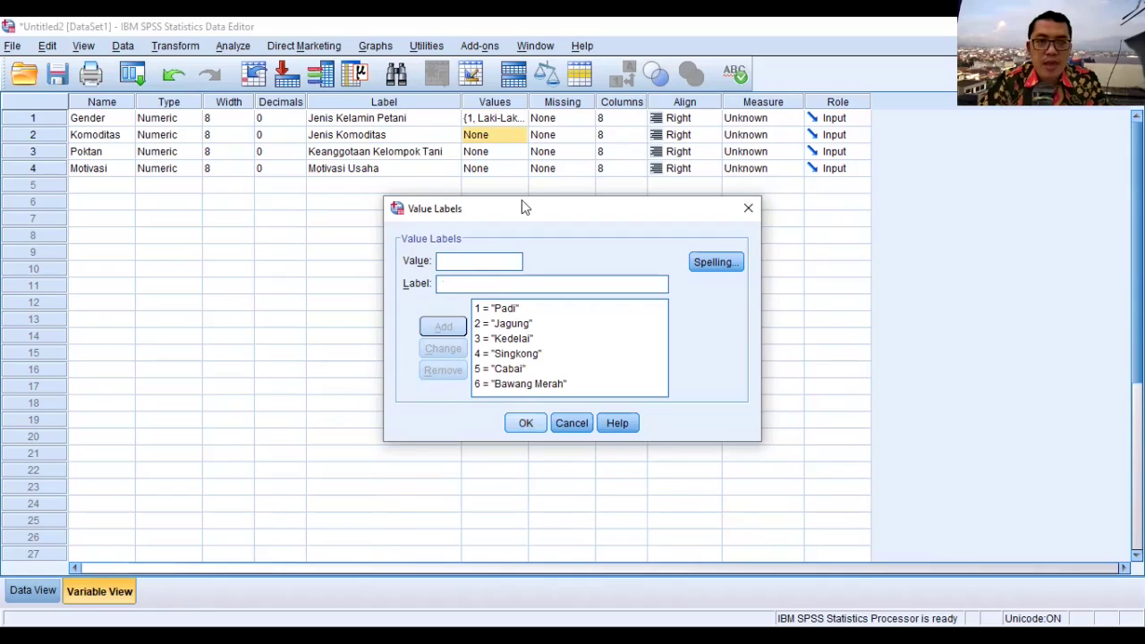
key(Return)
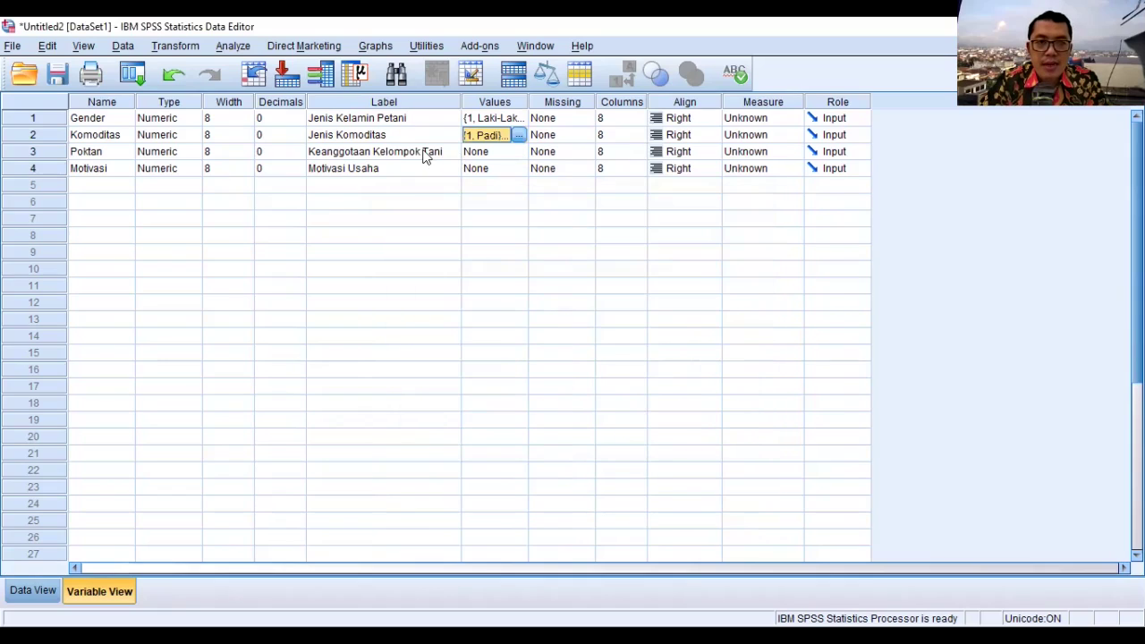
Add the value labels 1 = "Mitra Tani" and 2 = "Karya Mukti" to the Poktan variable
key(Down)
key(Left)
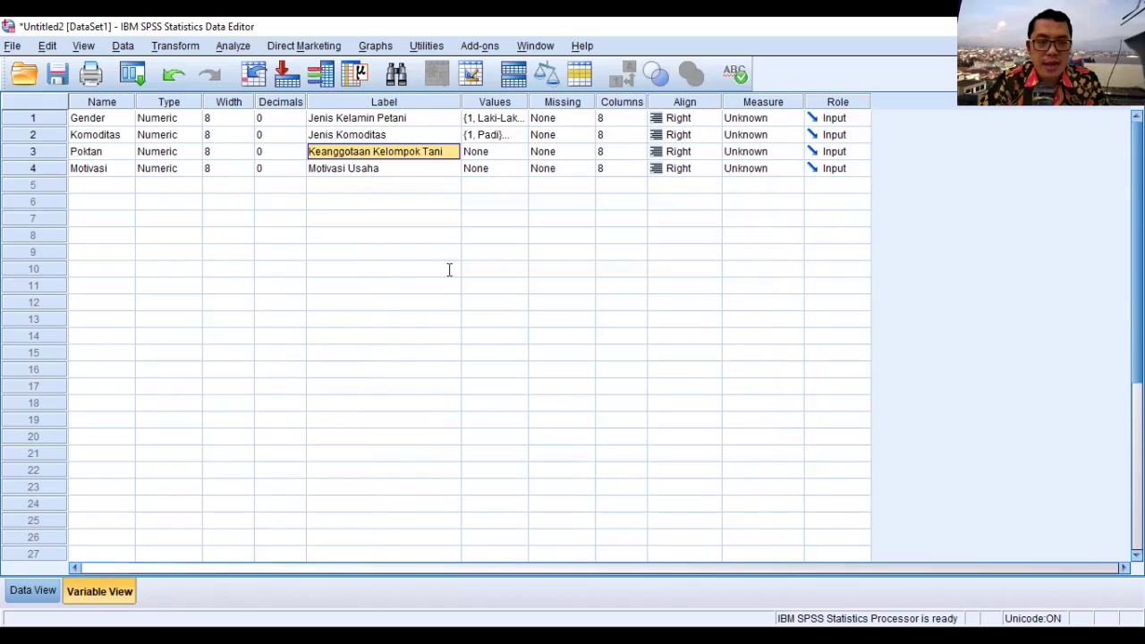
key(Right)
text(1)
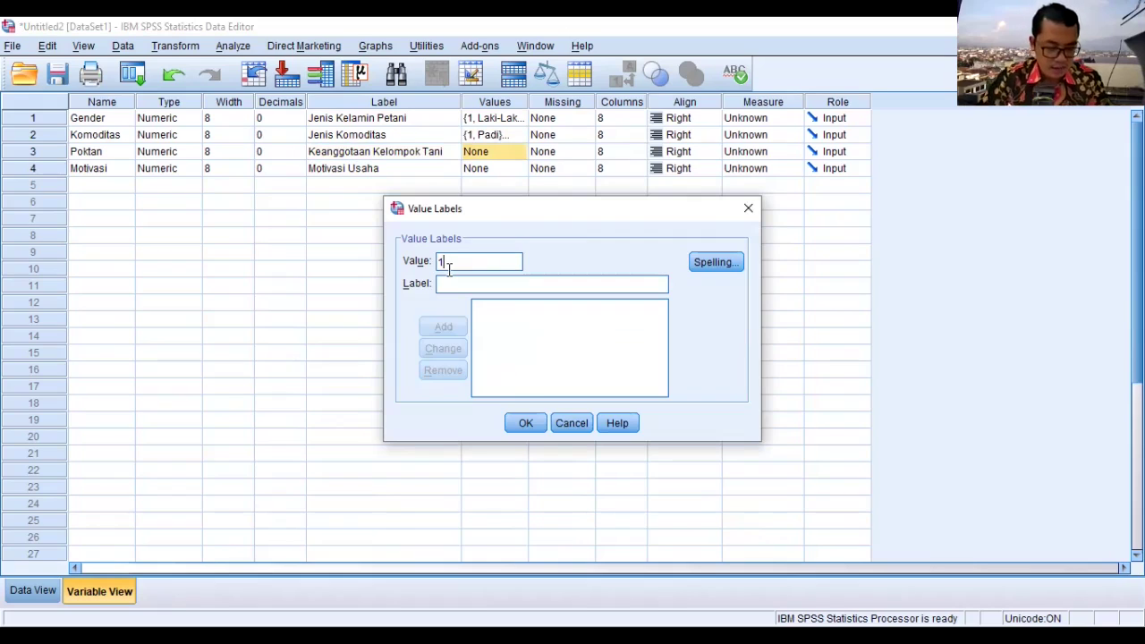
key(Tab)
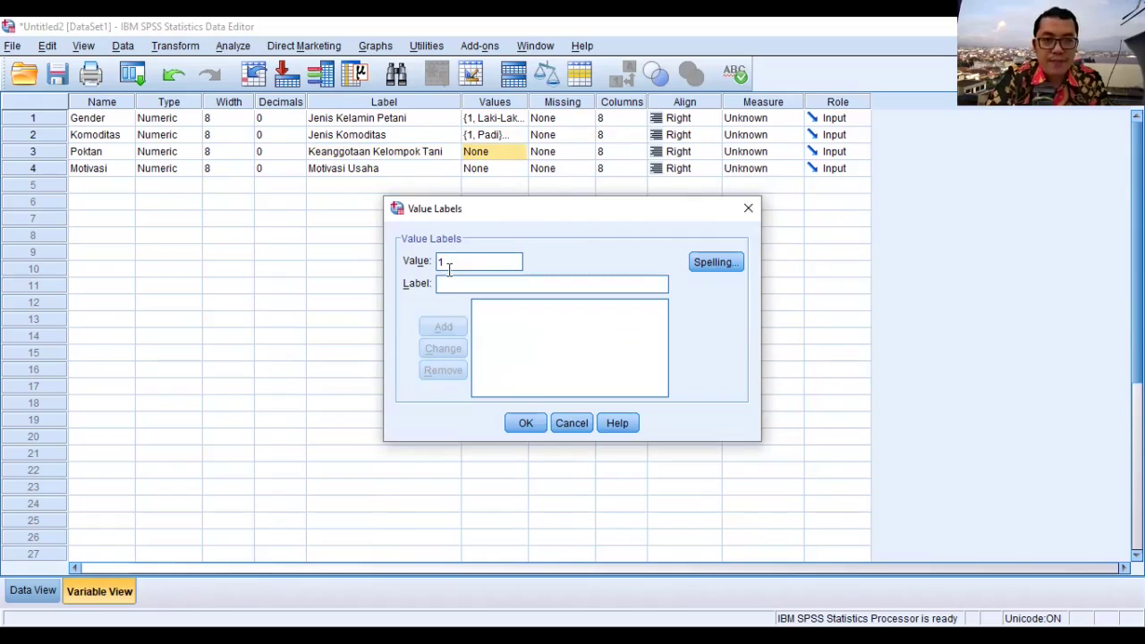
text(Mitra Tani)
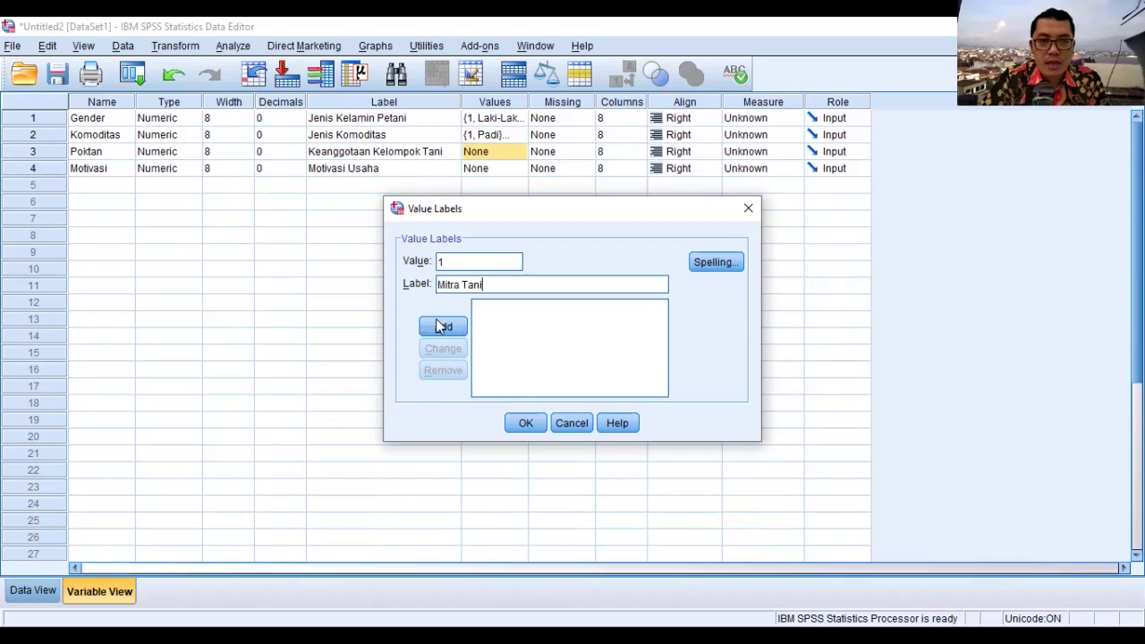
key(Return)
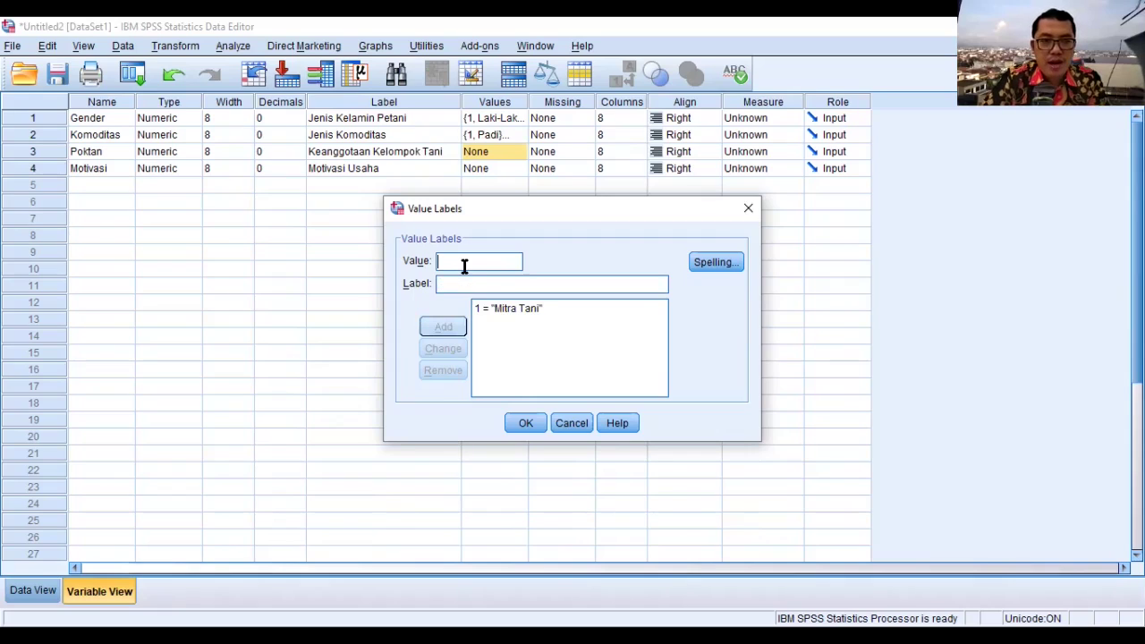
text(2)
key(Tab)
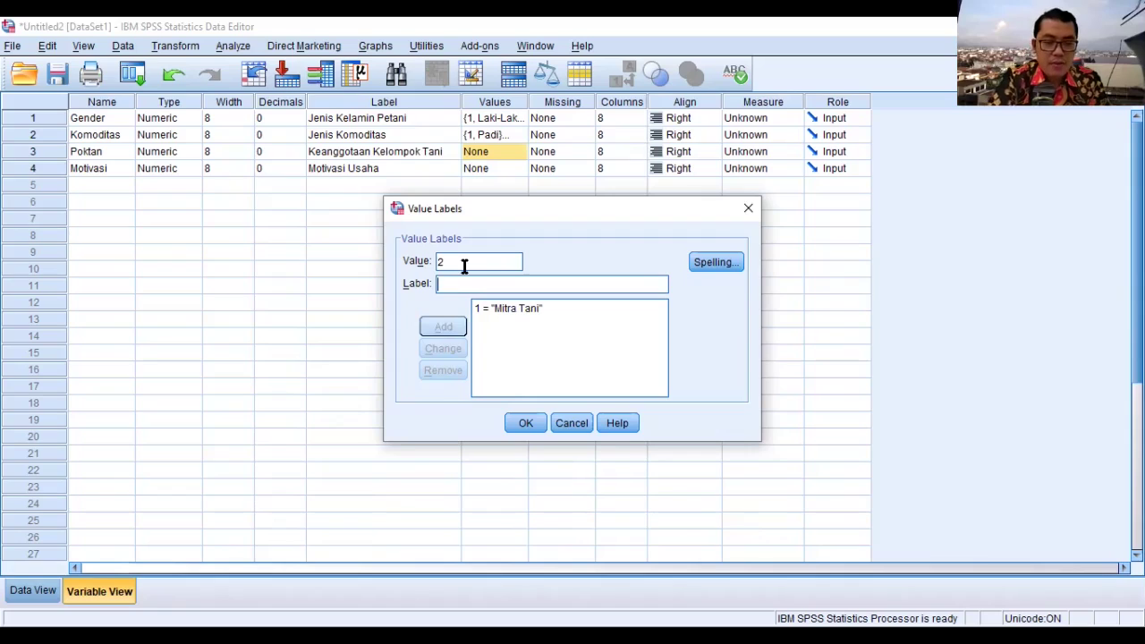
text(Karya )
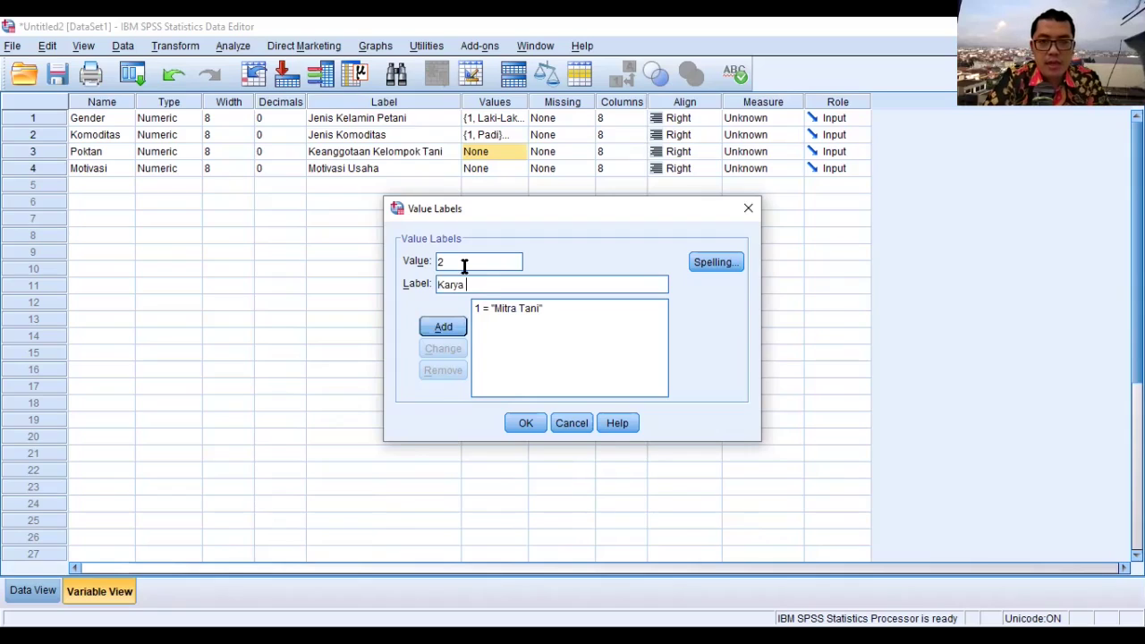
text(Mukti)
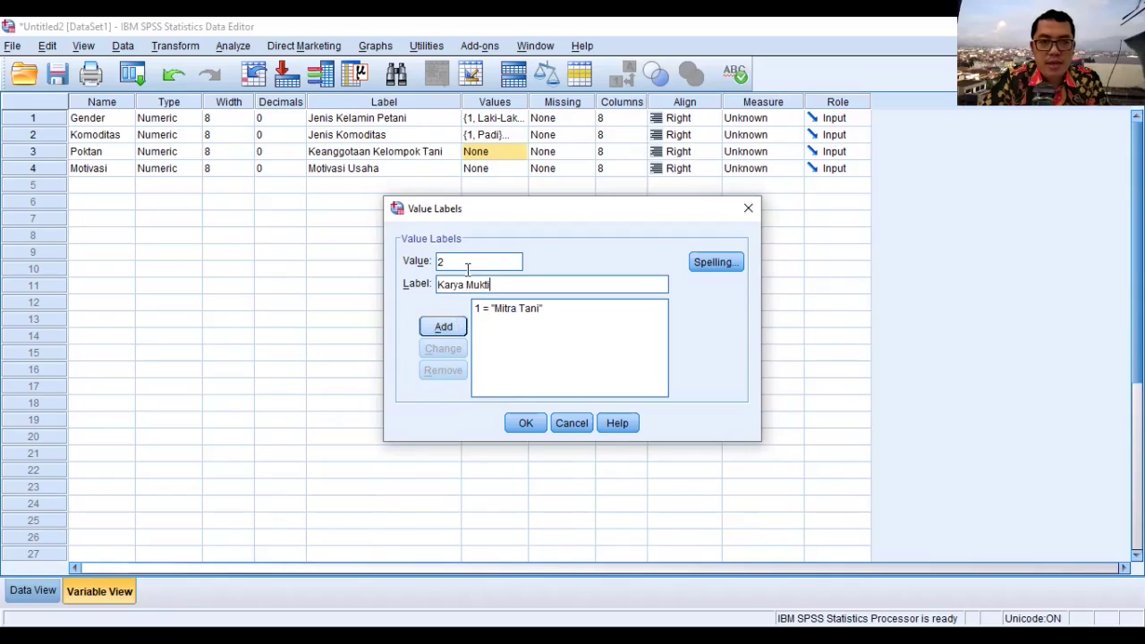
key(Return)
Add the value label 3 = "Tani Sejahtera" to the Poktan variable and apply its value labels
text(3)
key(Tab)
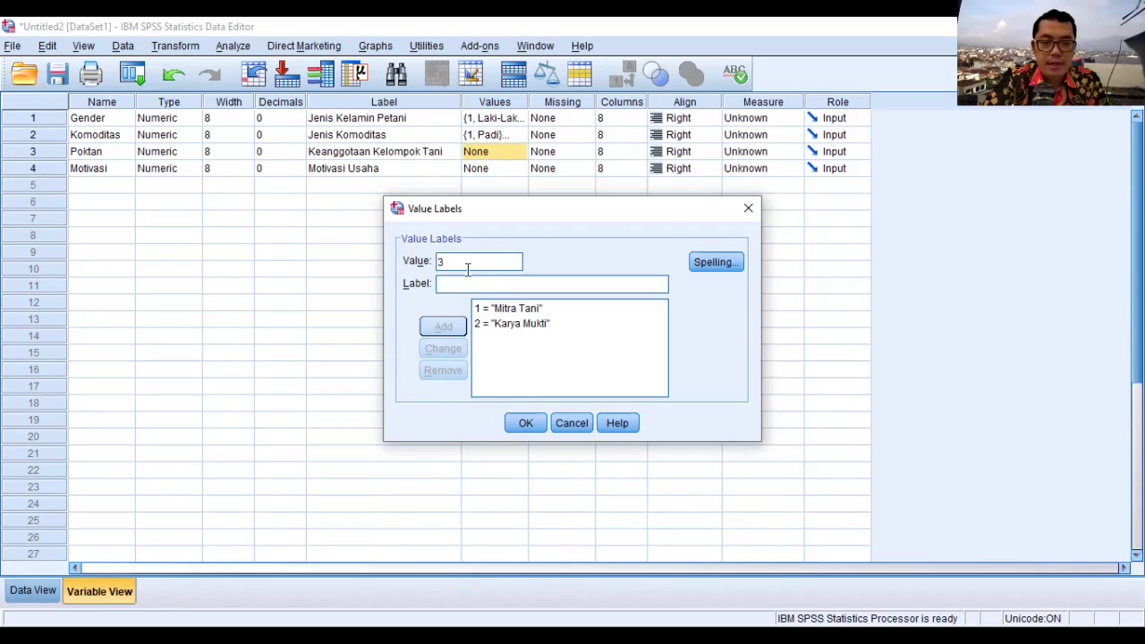
text(Tani Sejahtera)
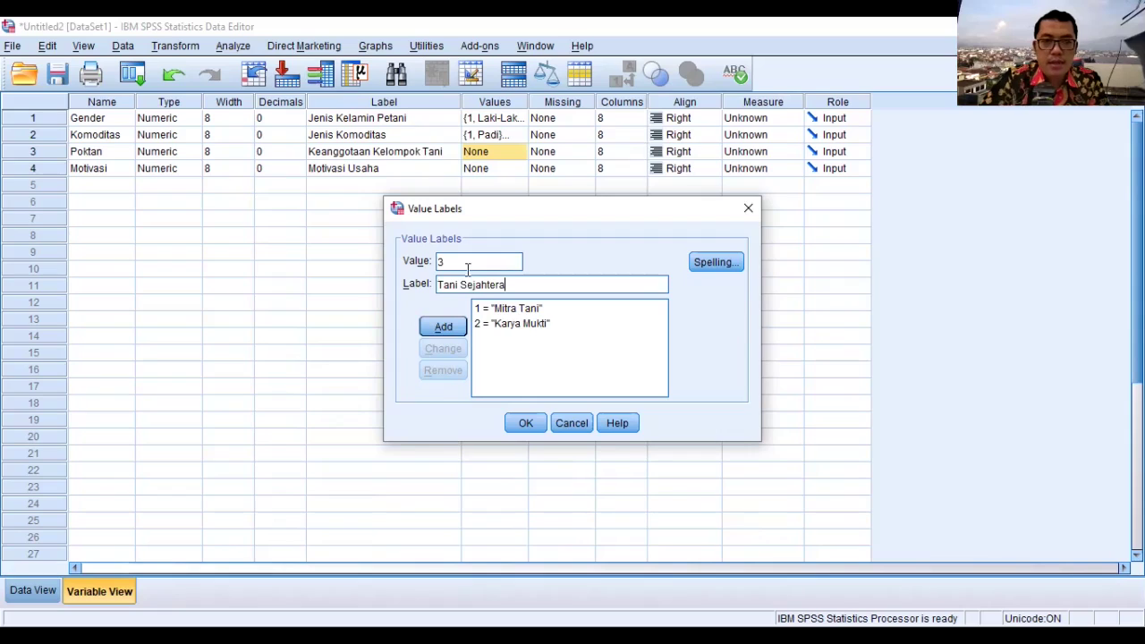
click(454, 328)
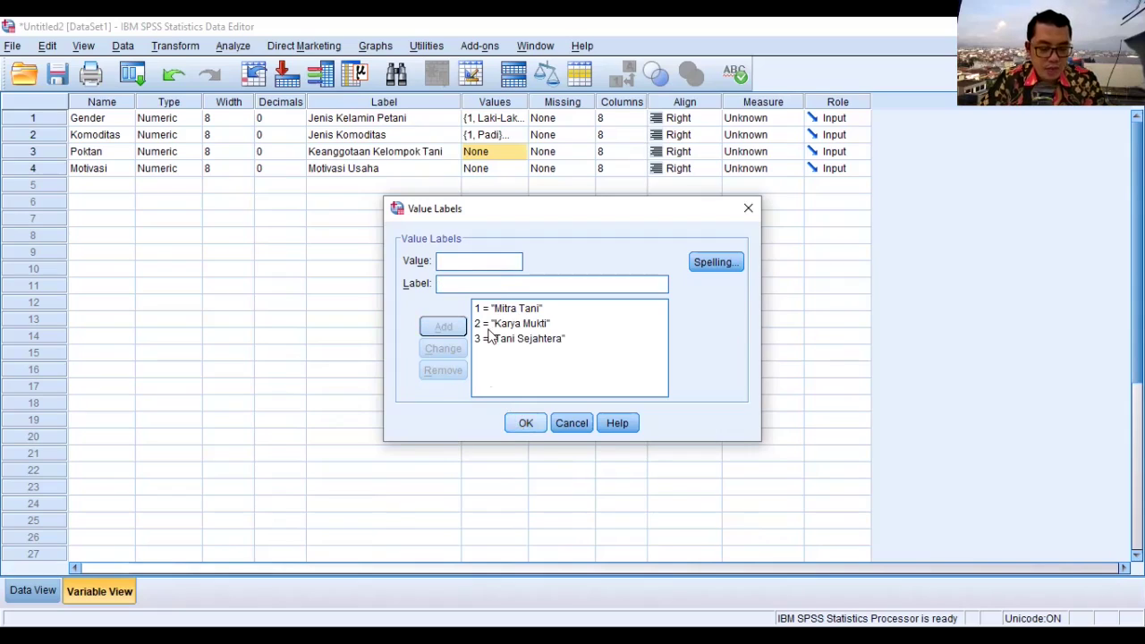
key(Return)
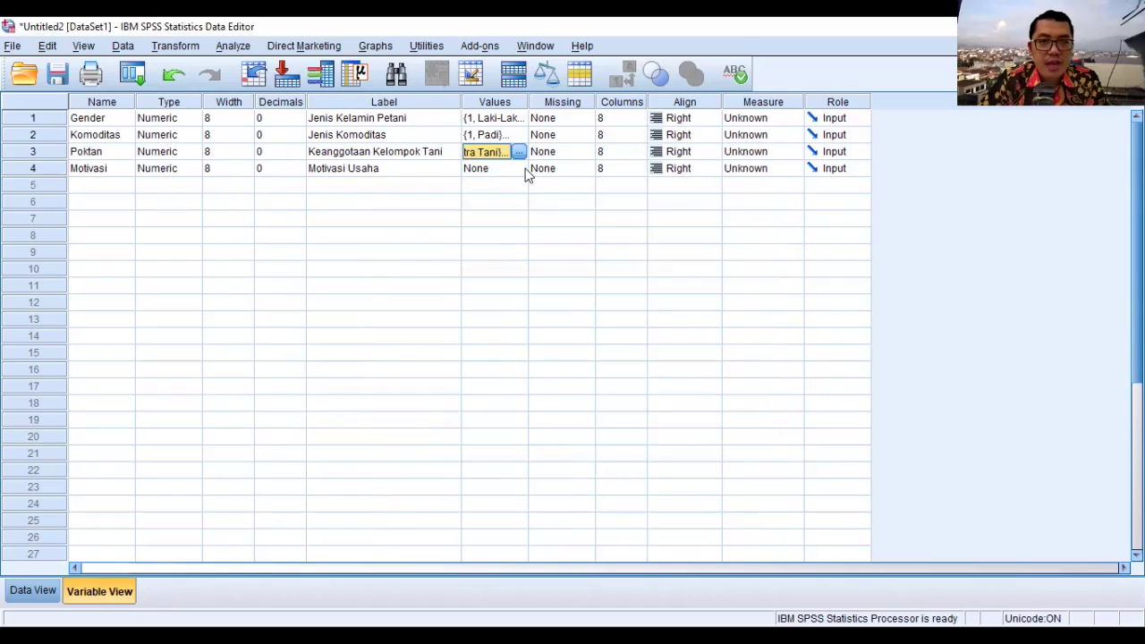
Add the value labels 1 = "Tinggi" and 2 = "Sedang" to the Motivasi variable
key(Down)
key(Return)
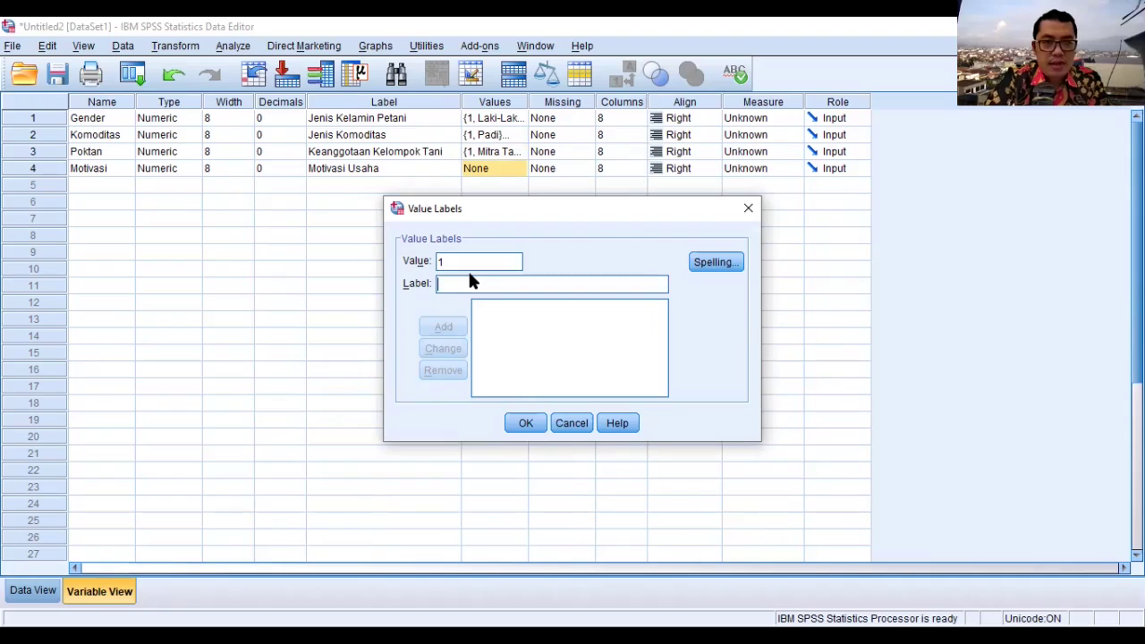
text(Tinggi)
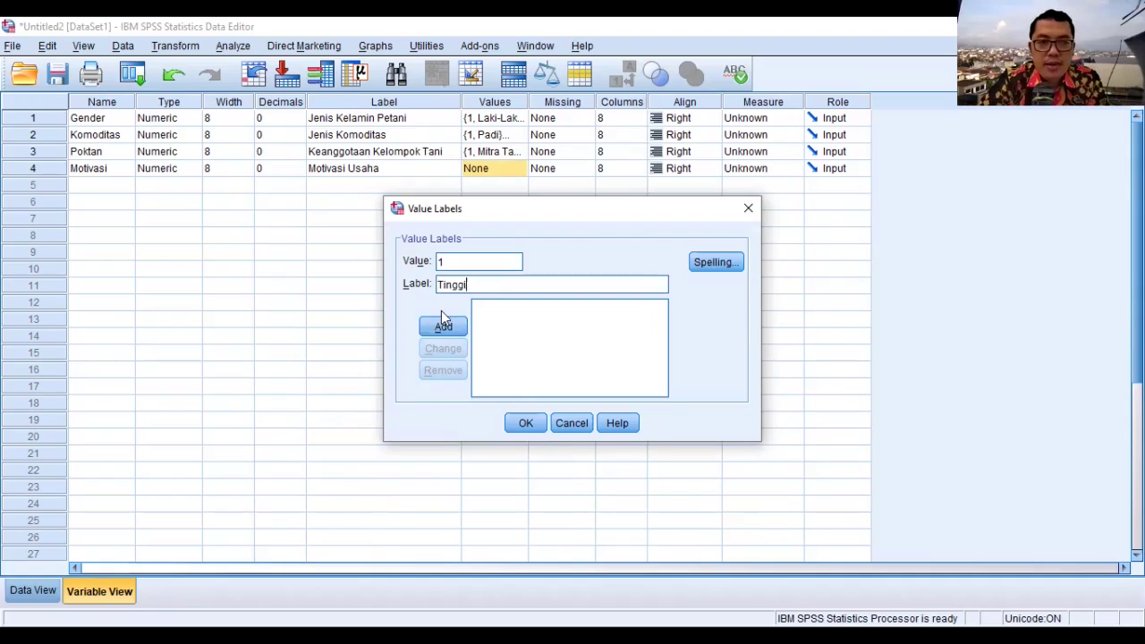
click(442, 326)
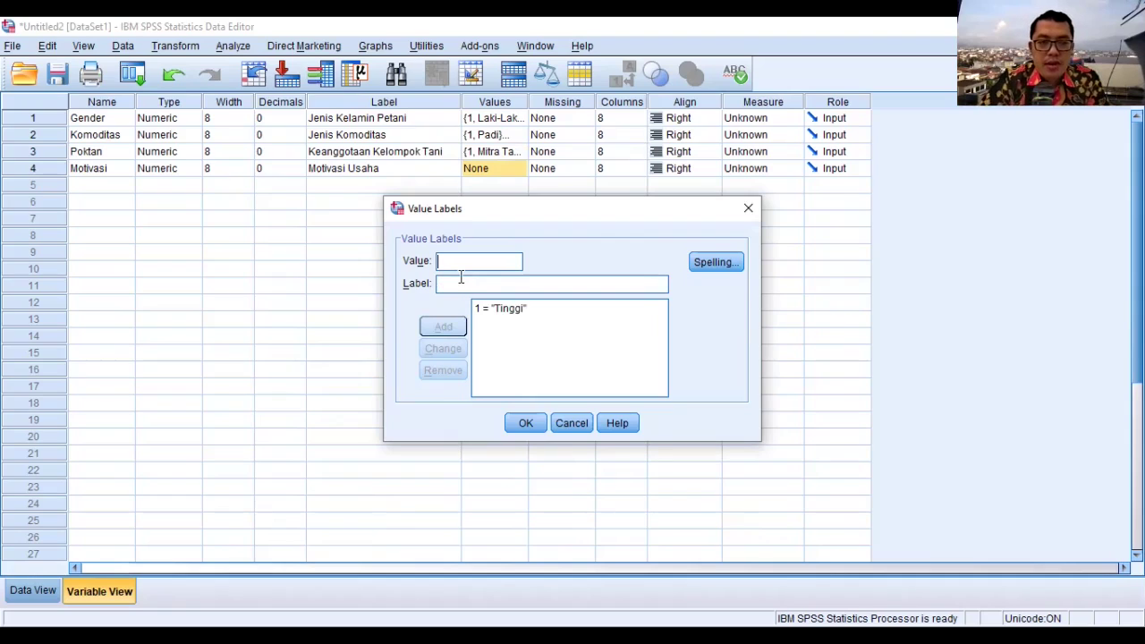
text(2)
click(460, 279)
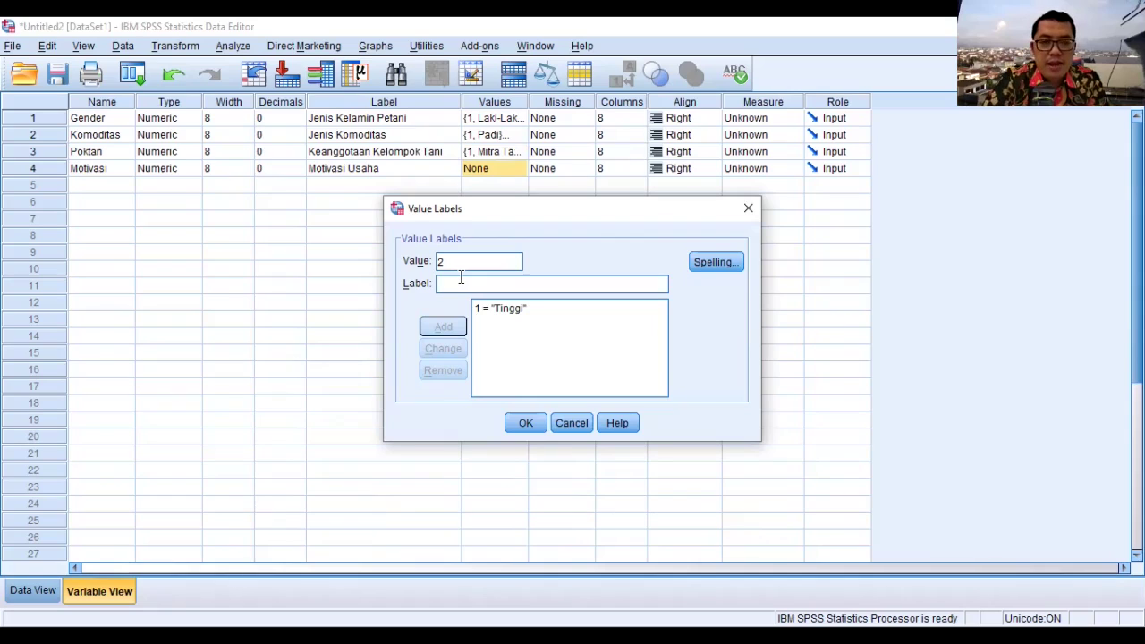
text(Sedang)
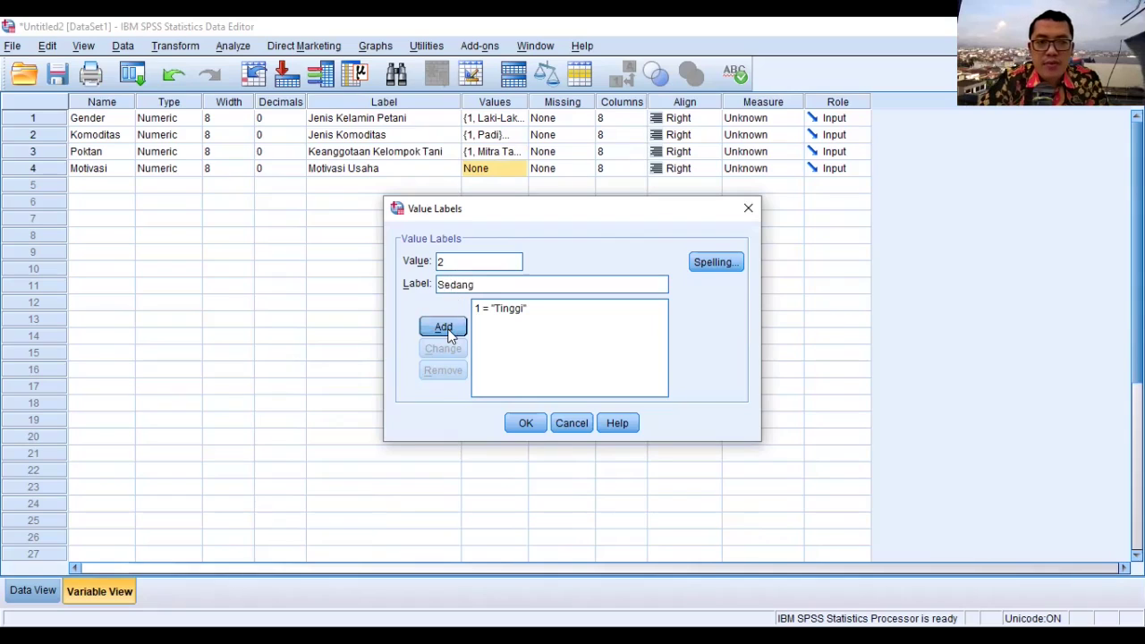
key(Return)
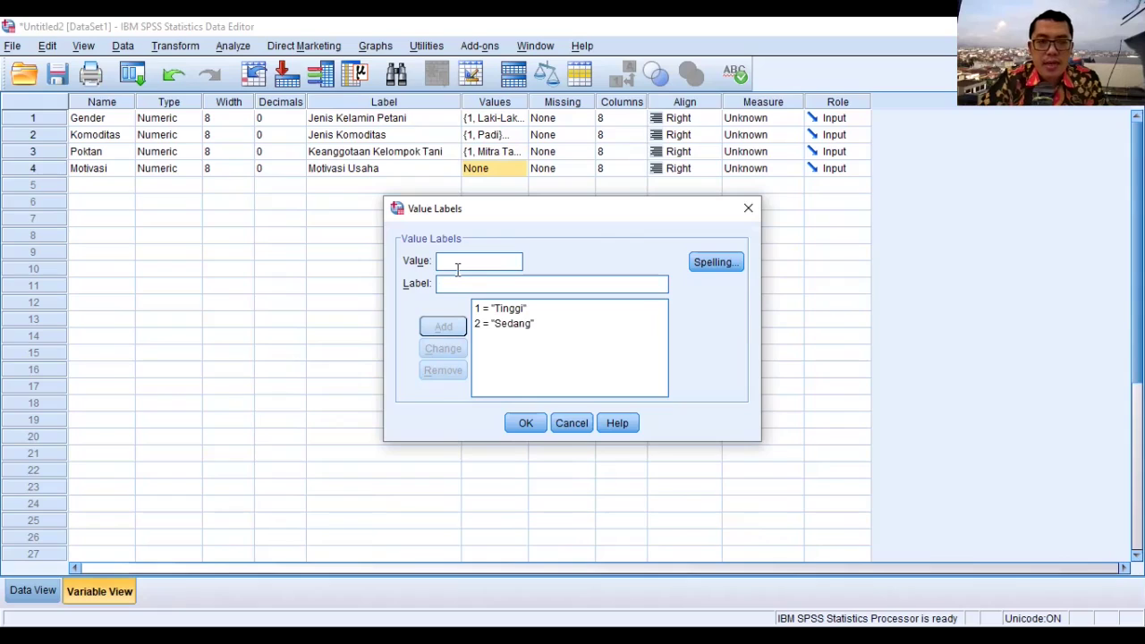
Add the value label 3 = "Rendah" to the Motivasi variable and apply its value labels
text(3)
key(Tab)
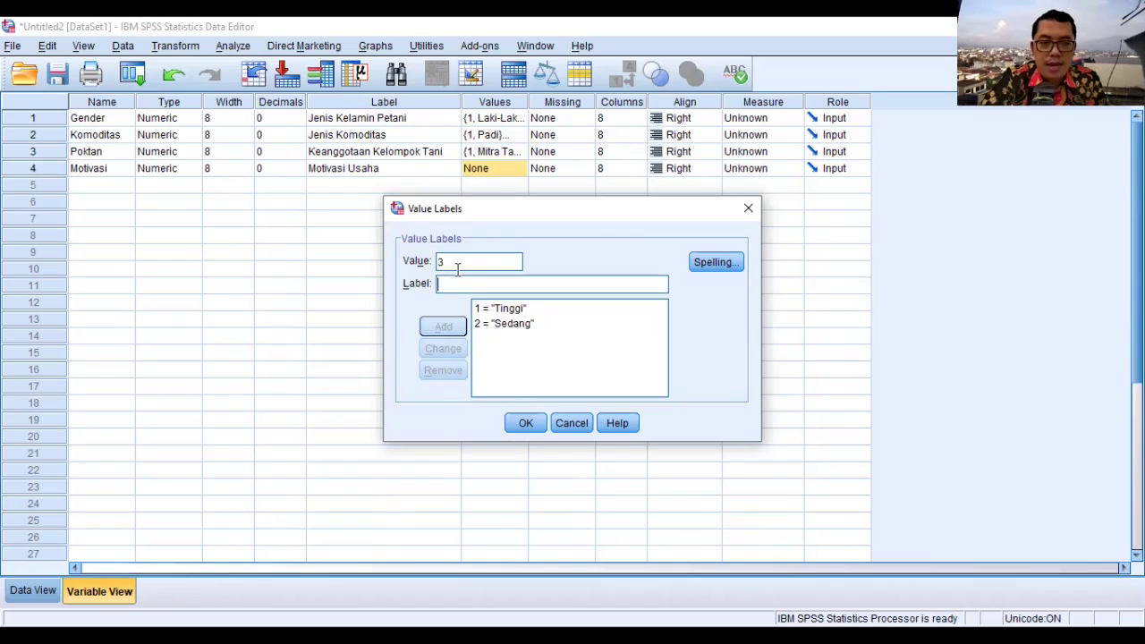
text(Rendah)
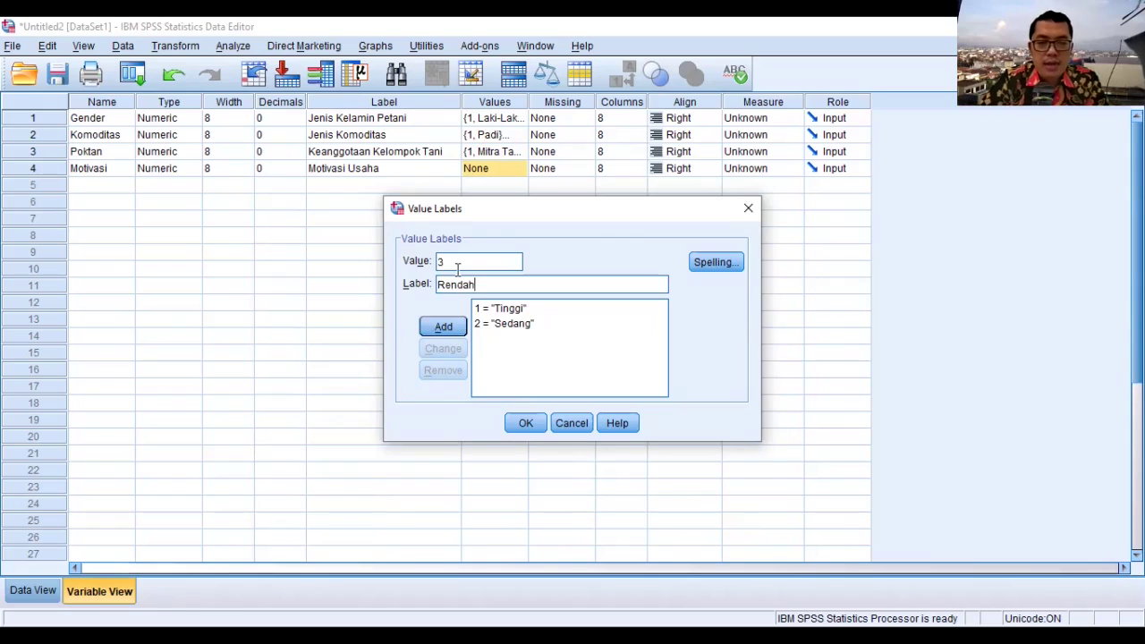
click(455, 334)
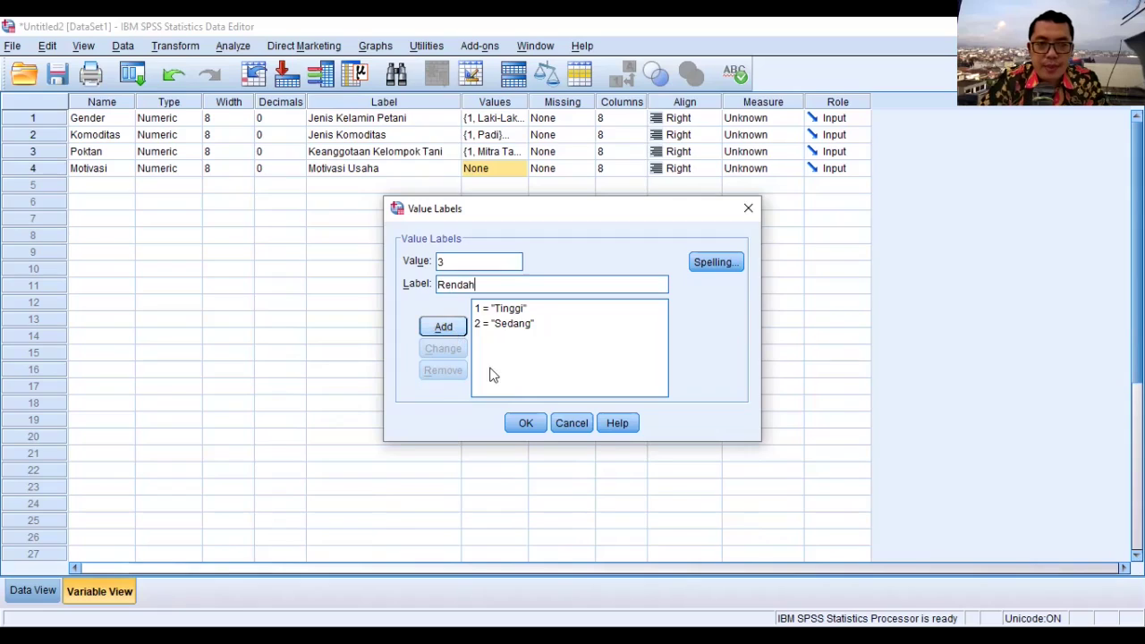
click(533, 423)
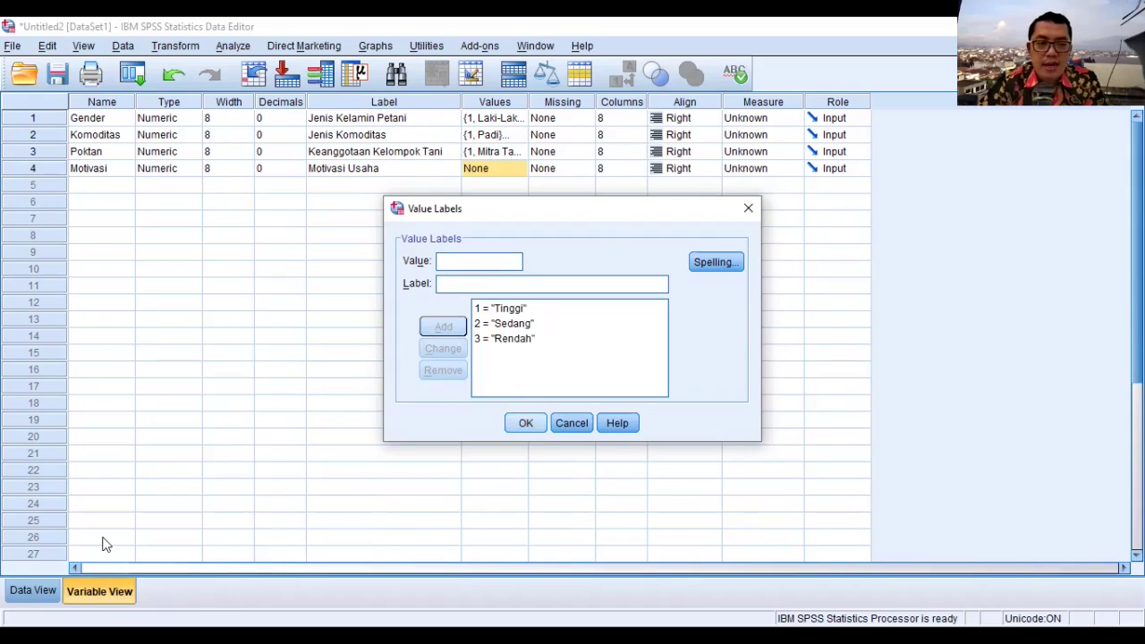
Set up a Crosstabs analysis with Jenis Komoditas as the row variable and Motivasi Usaha as the column variable
click(39, 589)
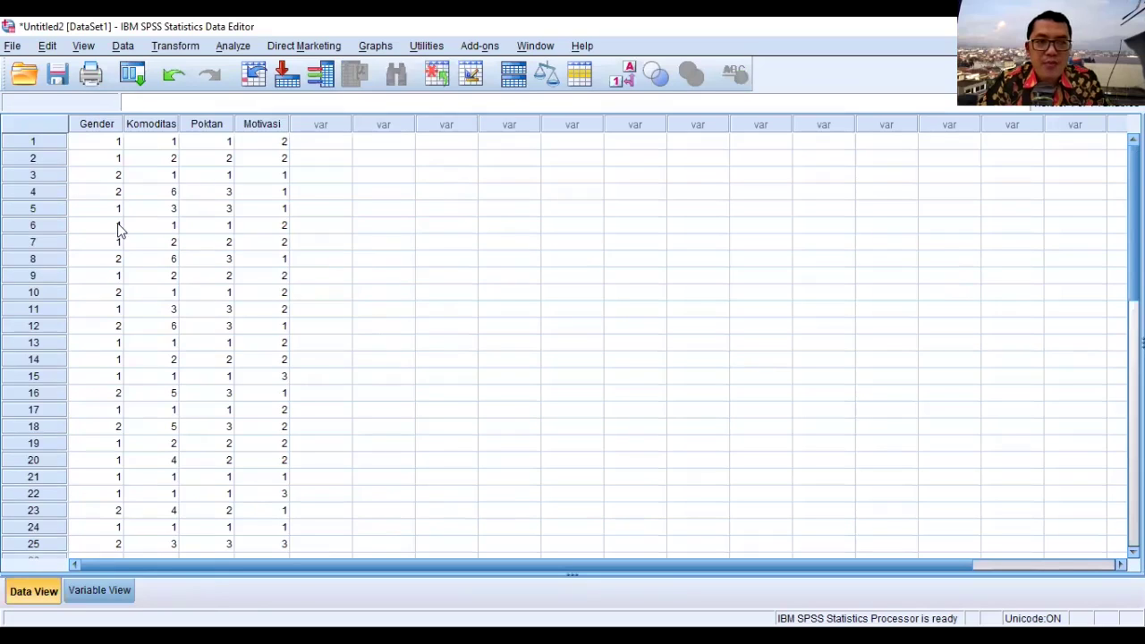
scroll(121, 230, down, 3)
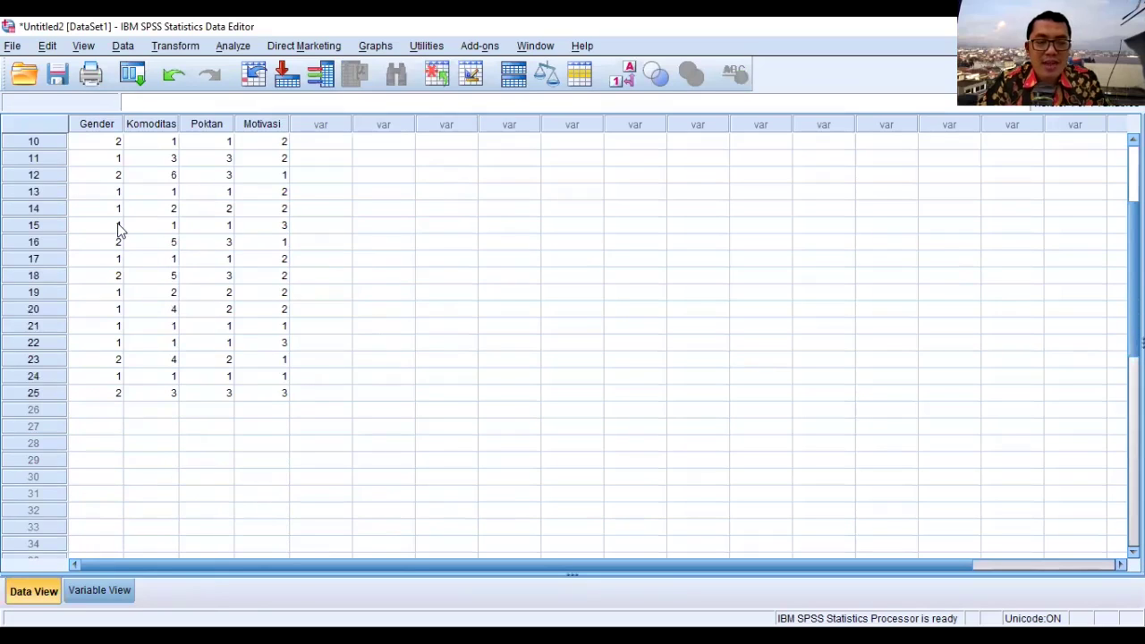
scroll(121, 230, up, 3)
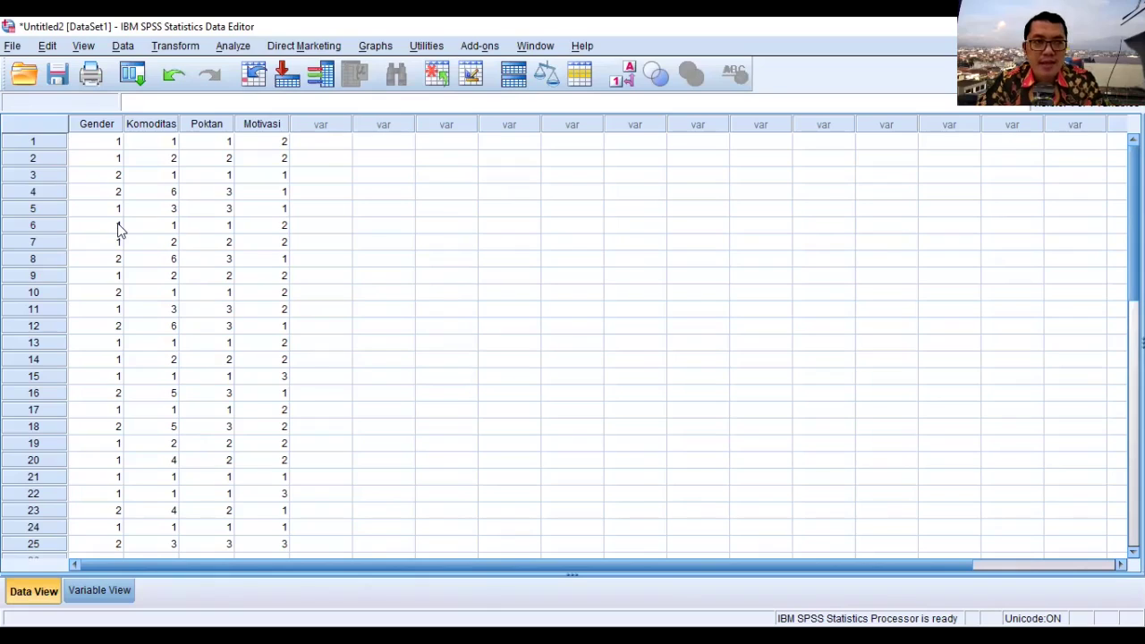
click(235, 47)
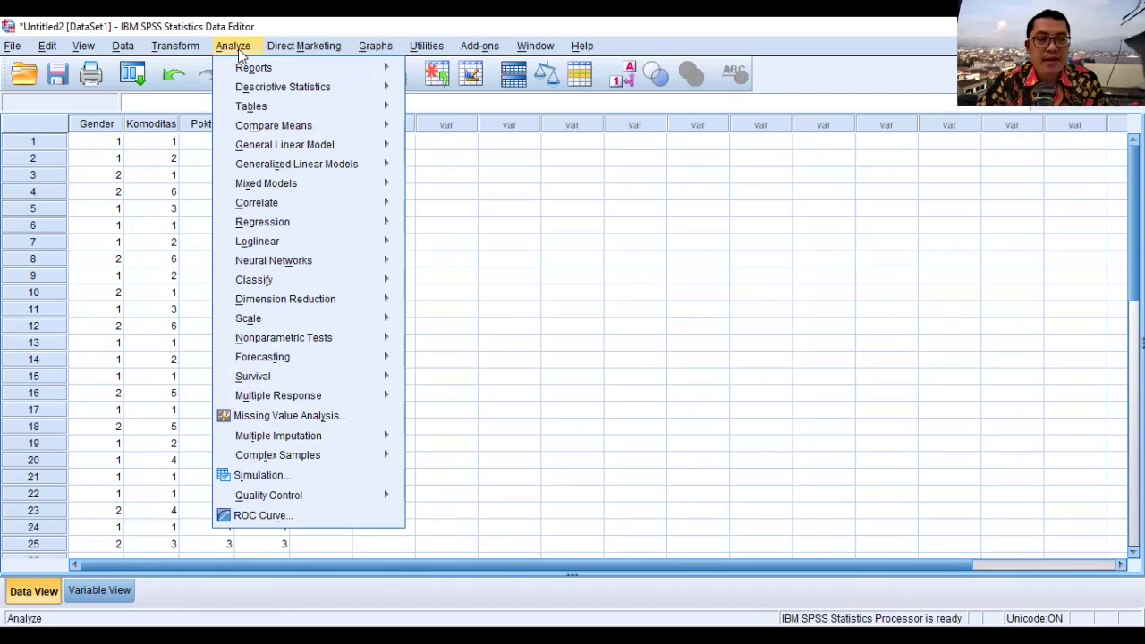
mouse_move(347, 93)
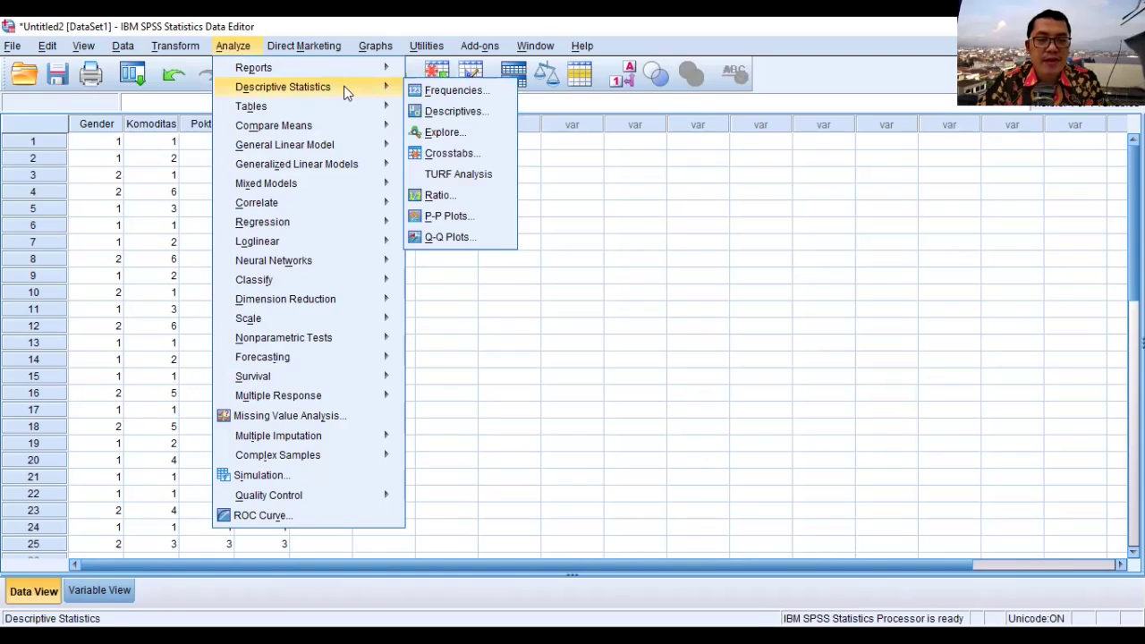
click(485, 153)
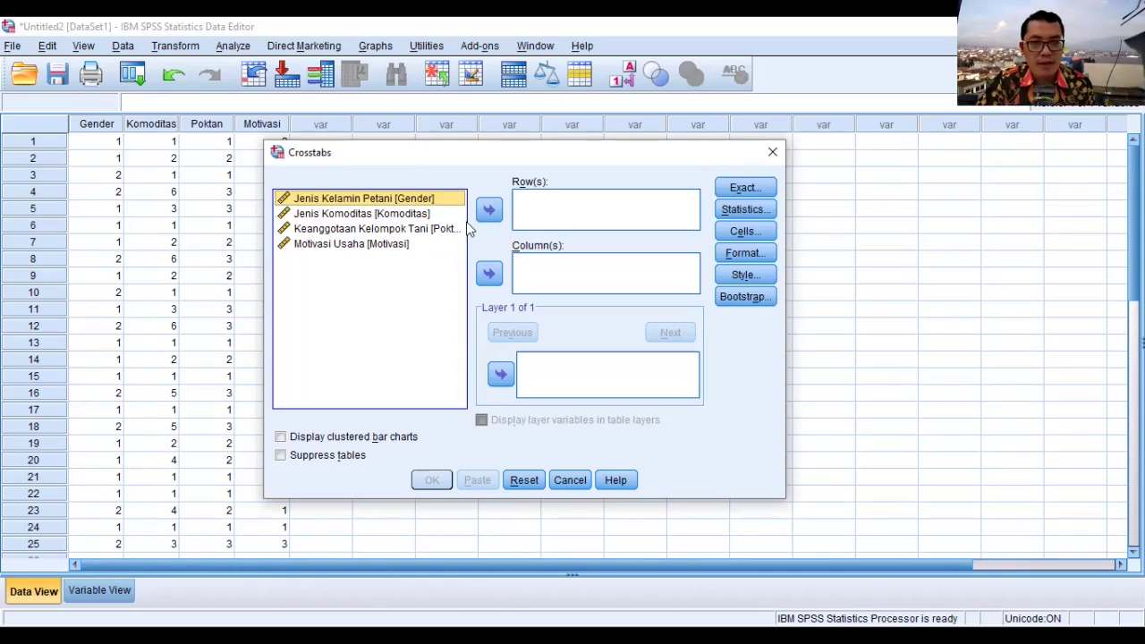
click(391, 216)
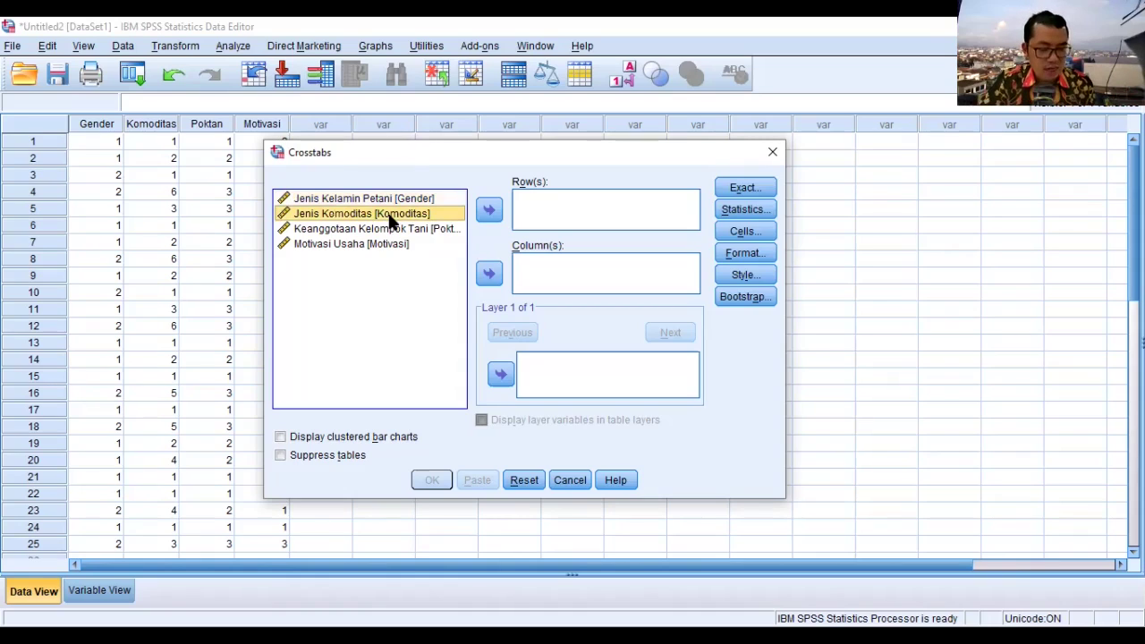
click(488, 212)
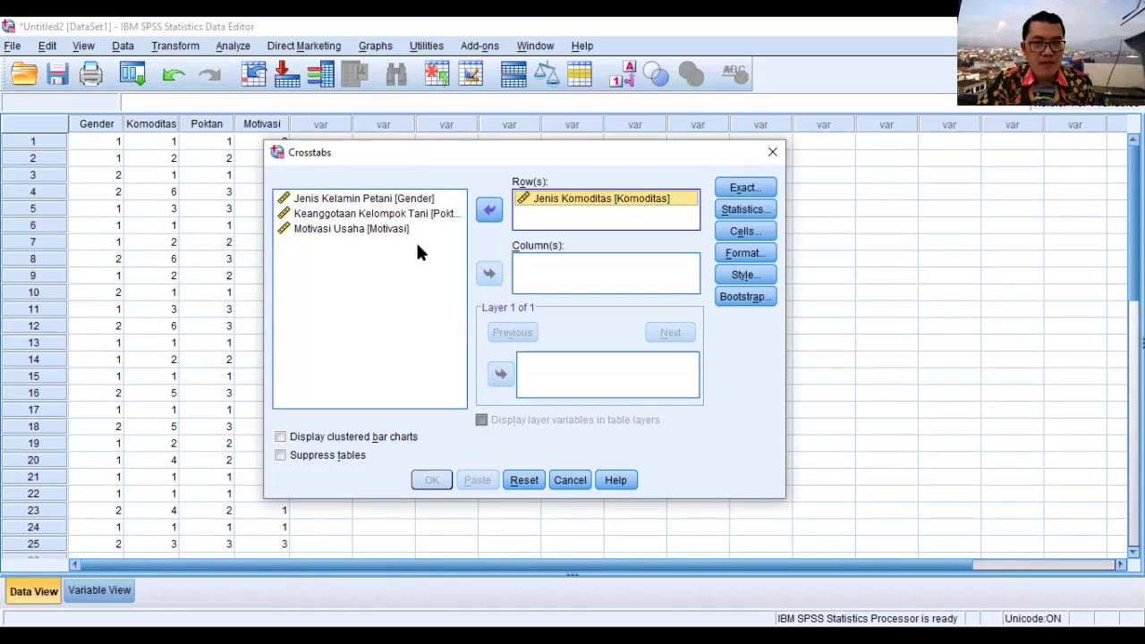
click(362, 229)
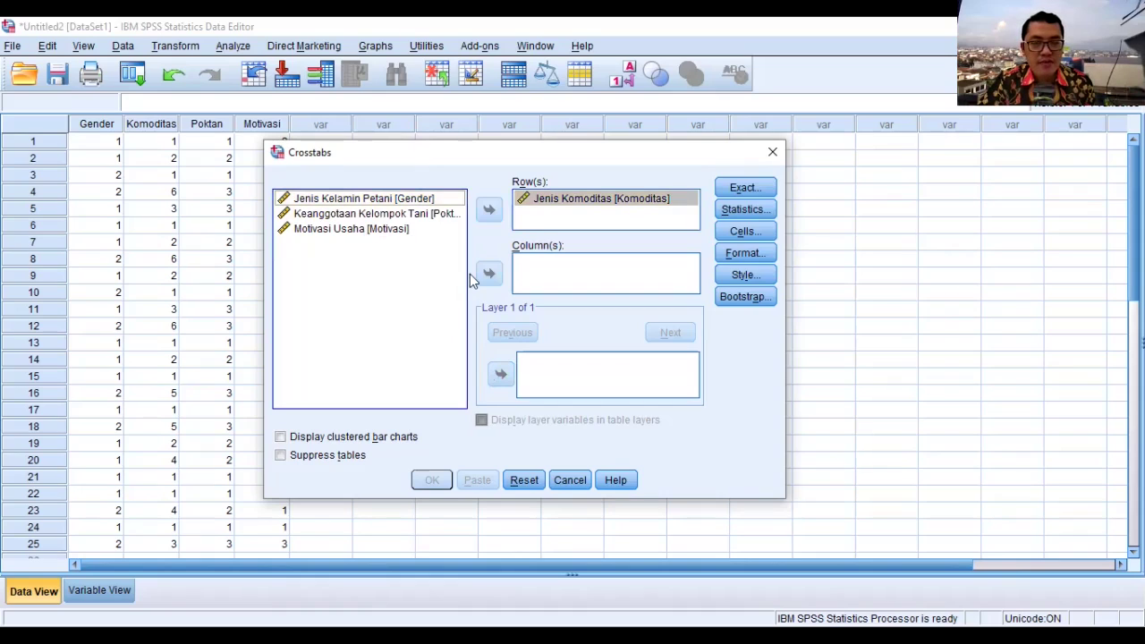
click(488, 273)
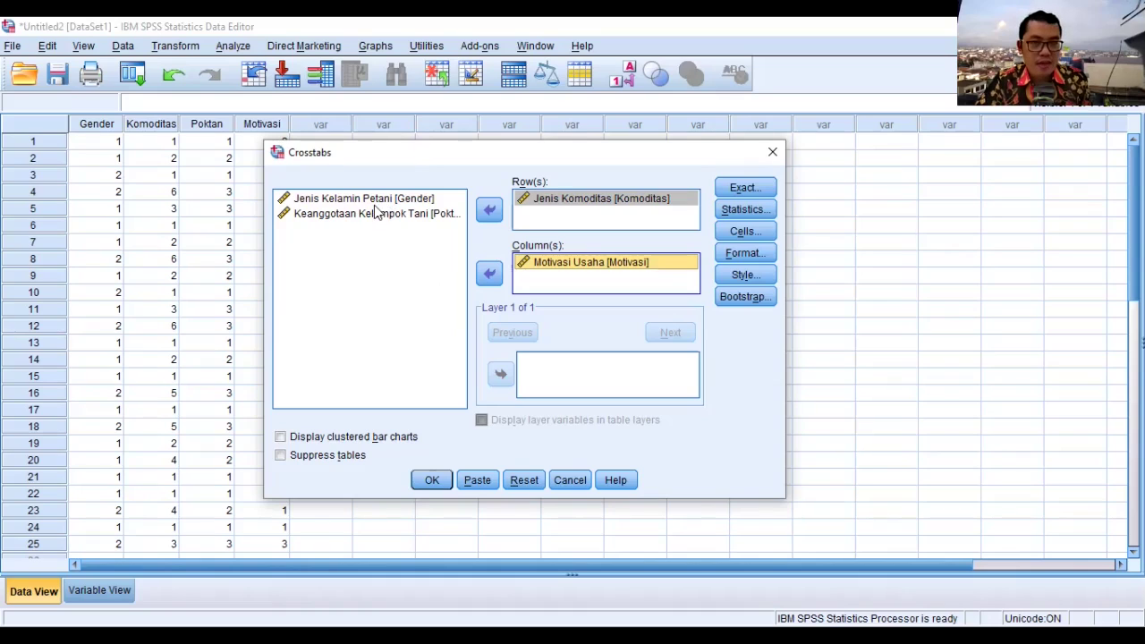
Add Keanggotaan Kelompok Tani and Jenis Kelamin Petani together as layer 1 variables and run the Crosstabs analysis
click(463, 381)
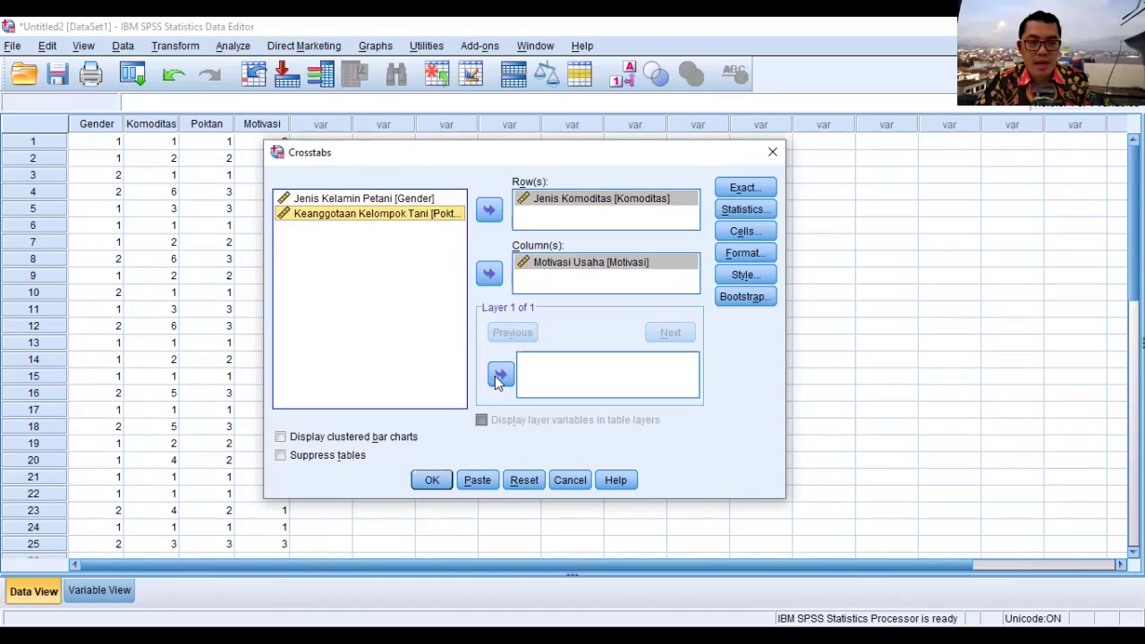
click(499, 377)
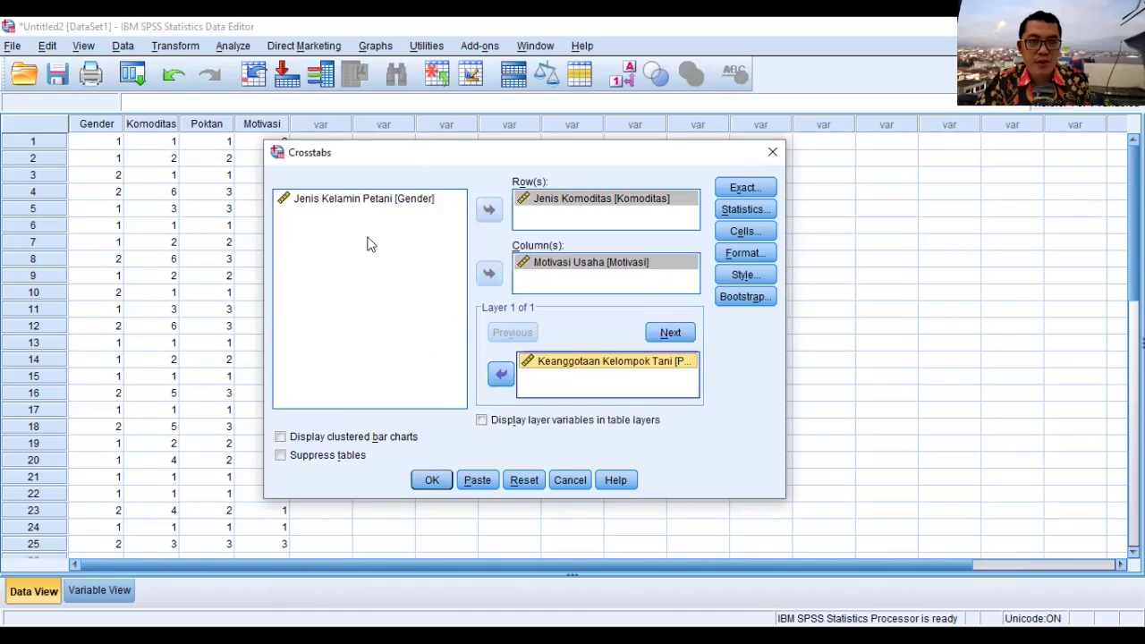
click(343, 202)
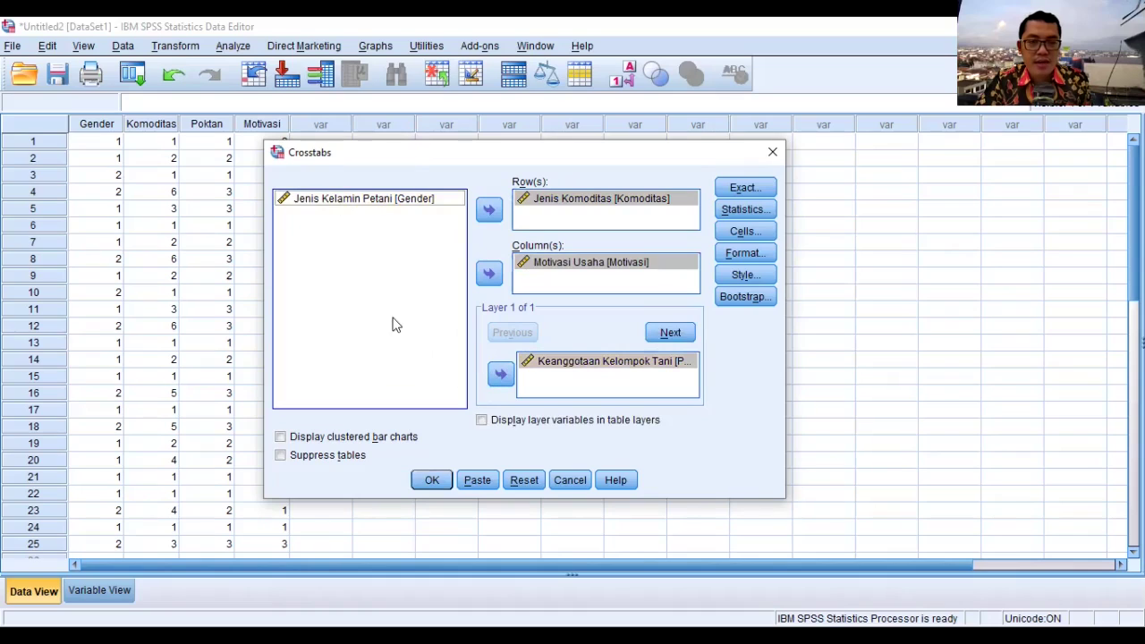
click(499, 377)
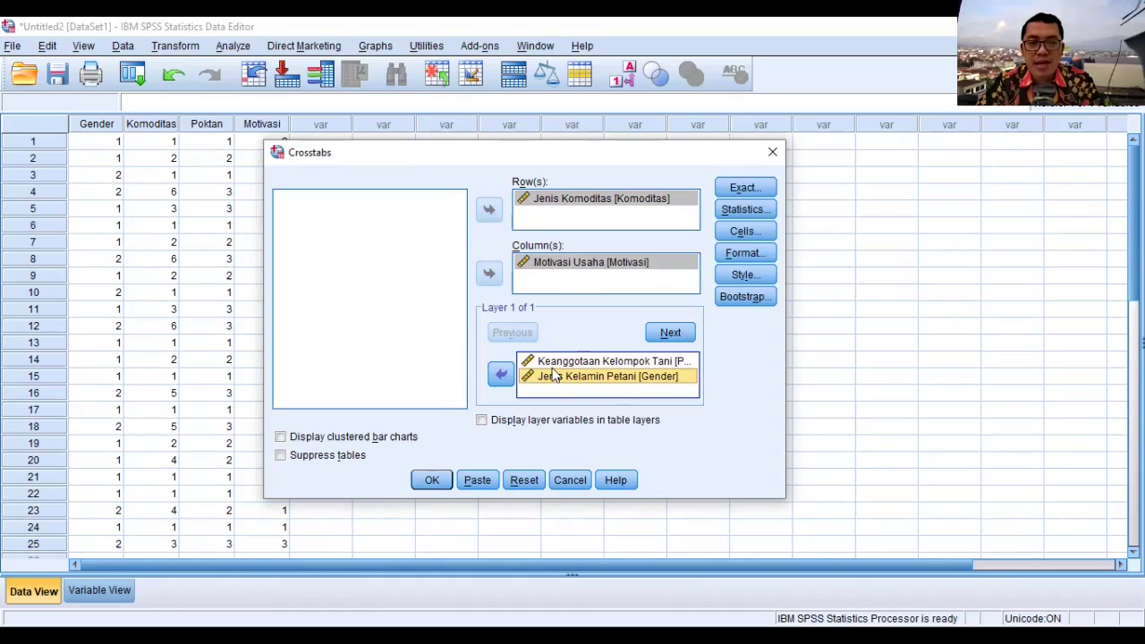
click(434, 481)
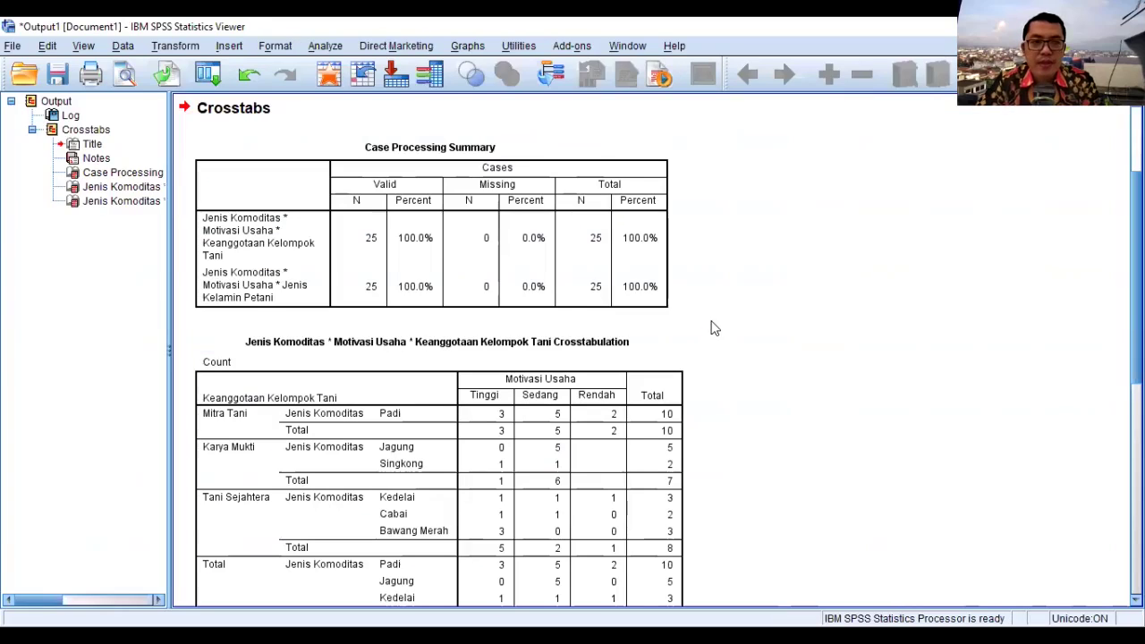
Examine the case processing summary and the crosstabulation of commodity and business motivation by Keanggotaan Kelompok Tani in the output
scroll(715, 318, down, 2)
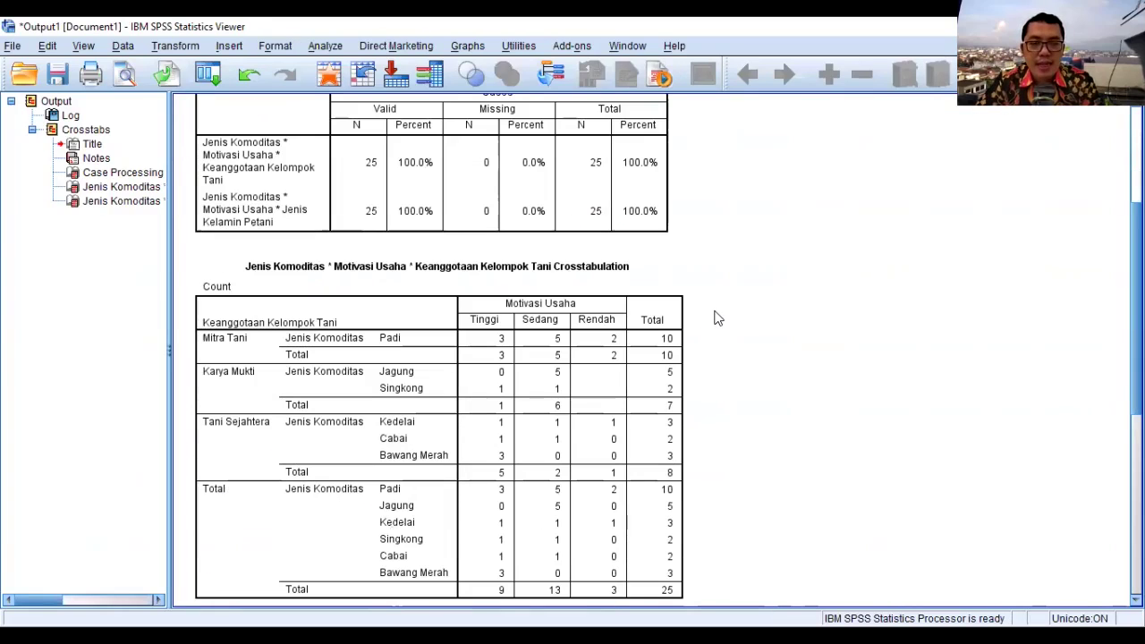
scroll(715, 317, down, 2)
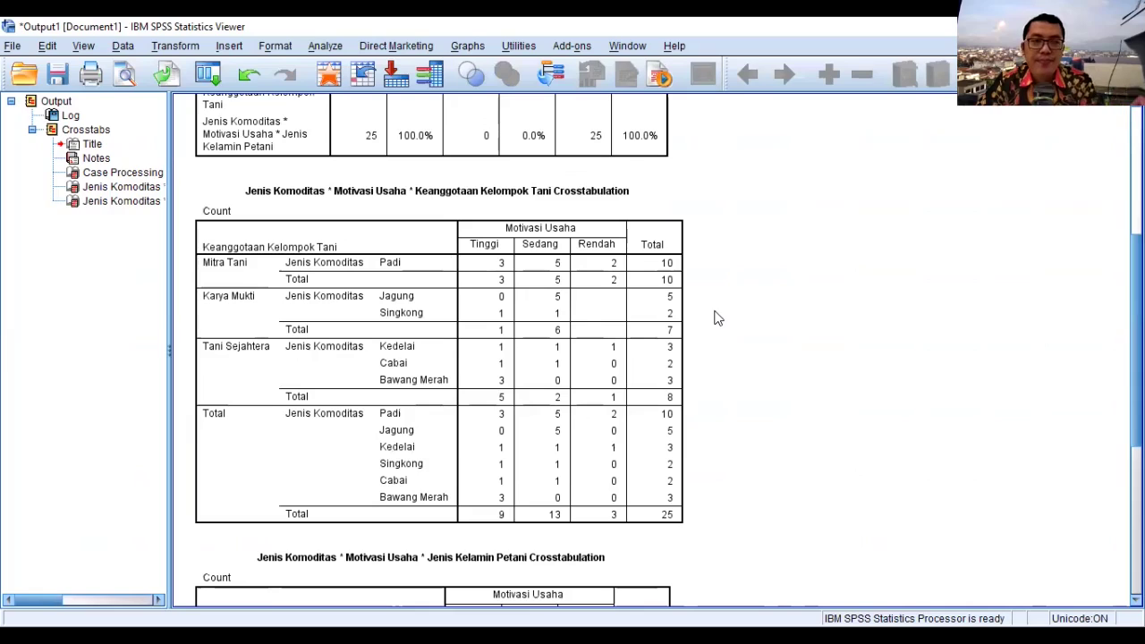
click(376, 319)
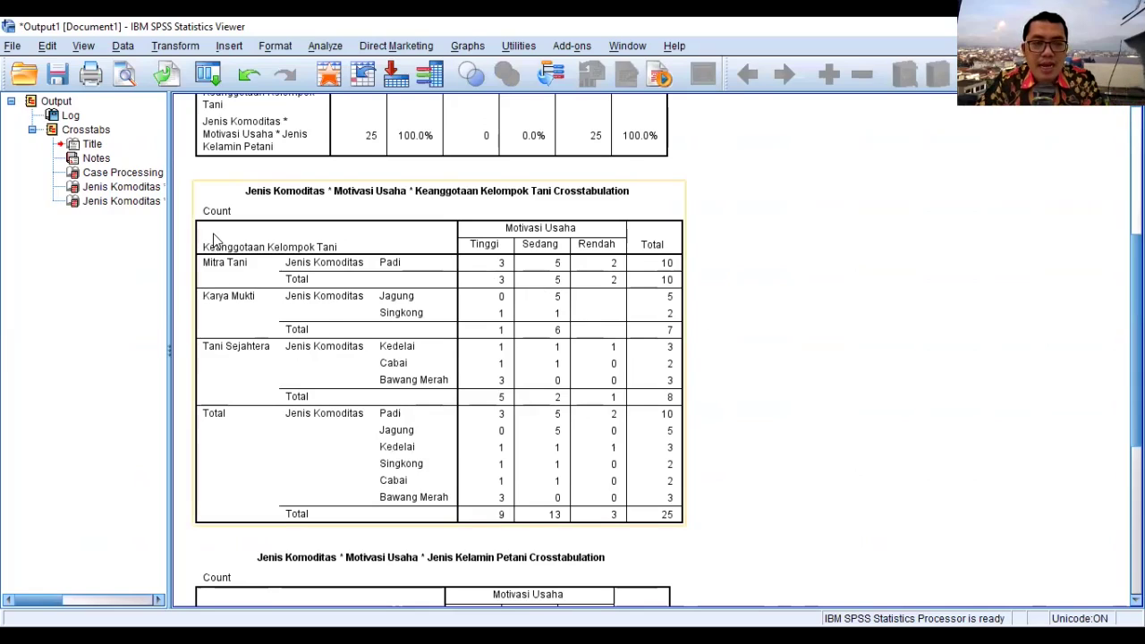
scroll(226, 212, up, 2)
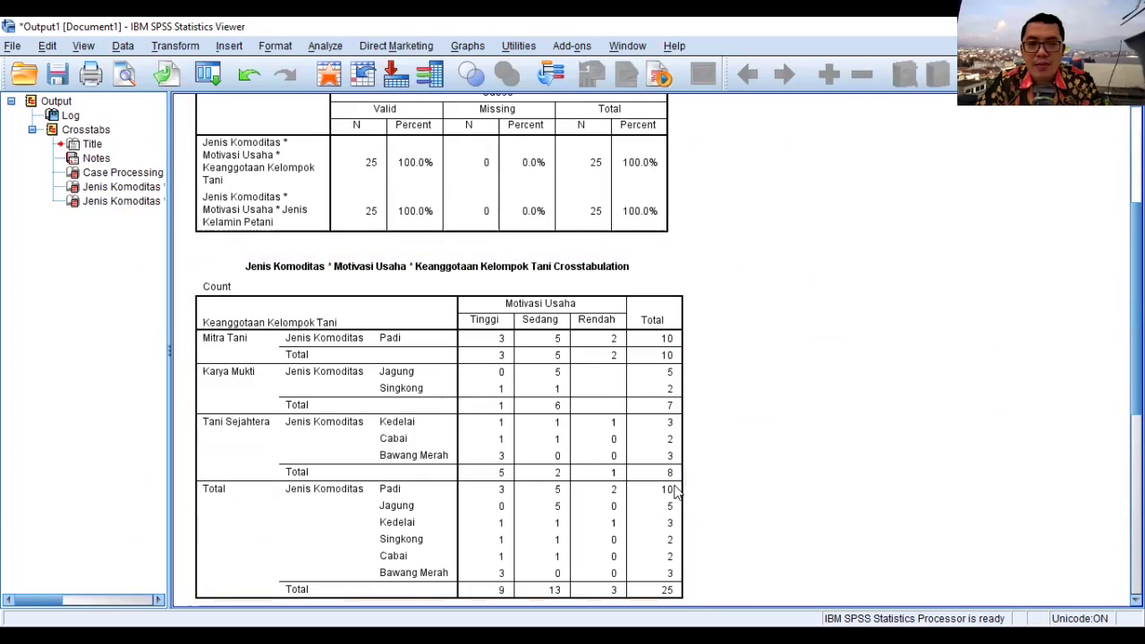
scroll(556, 378, down, 2)
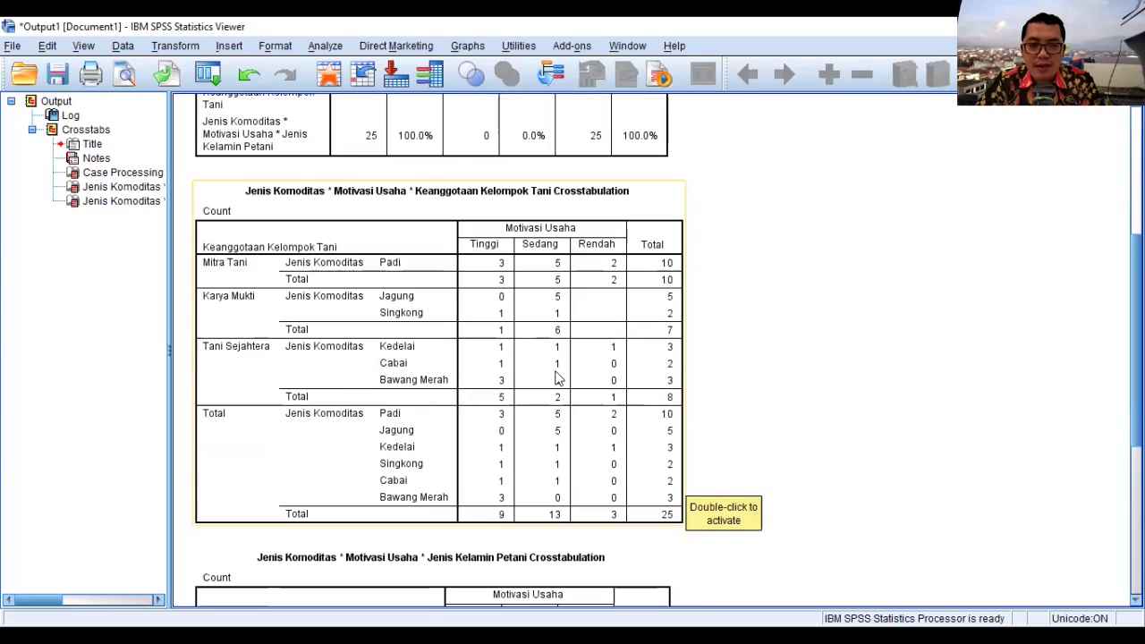
Review the crosstabulation of commodity and motivation by Jenis Kelamin Petani and compare it with the farmer group table
scroll(556, 378, down, 2)
scroll(556, 378, down, 2)
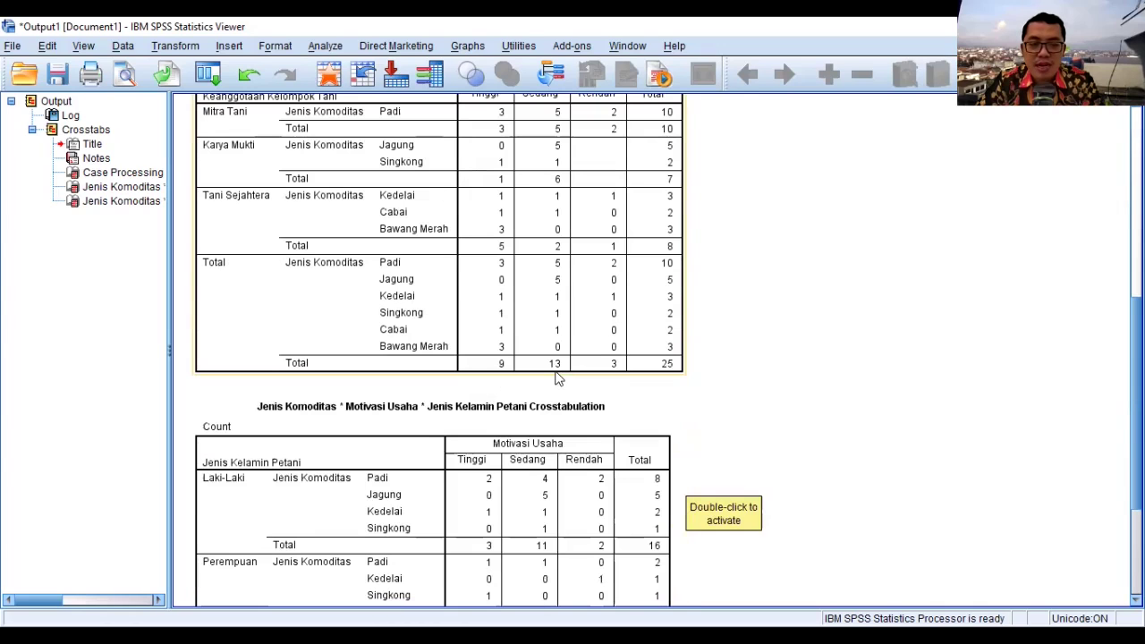
scroll(383, 400, down, 4)
scroll(319, 352, up, 2)
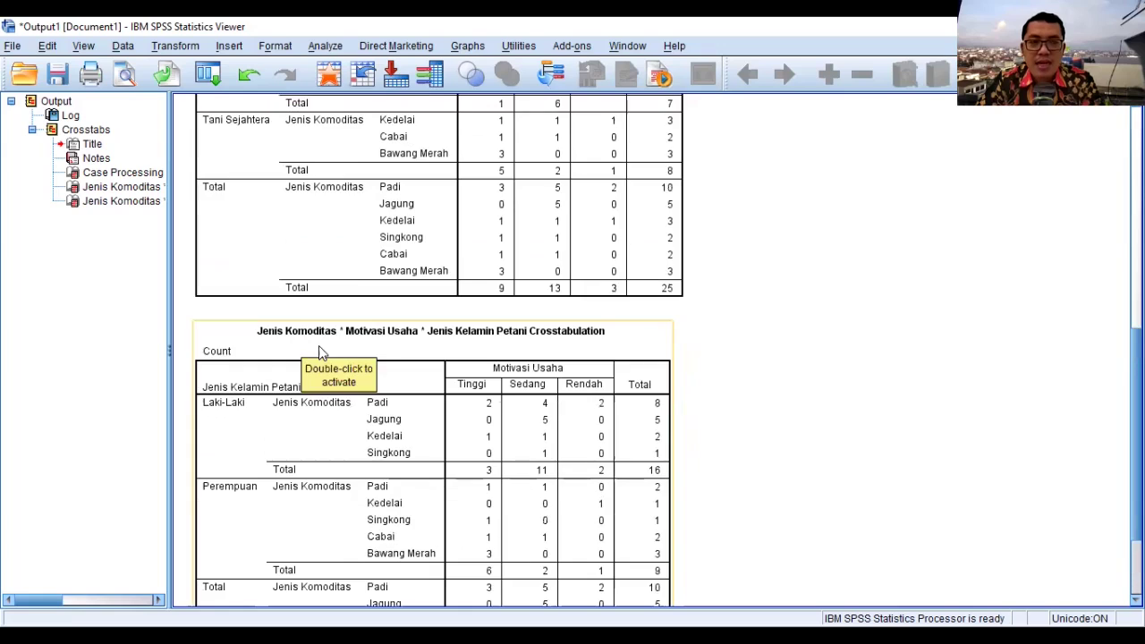
scroll(309, 356, up, 2)
scroll(264, 398, down, 2)
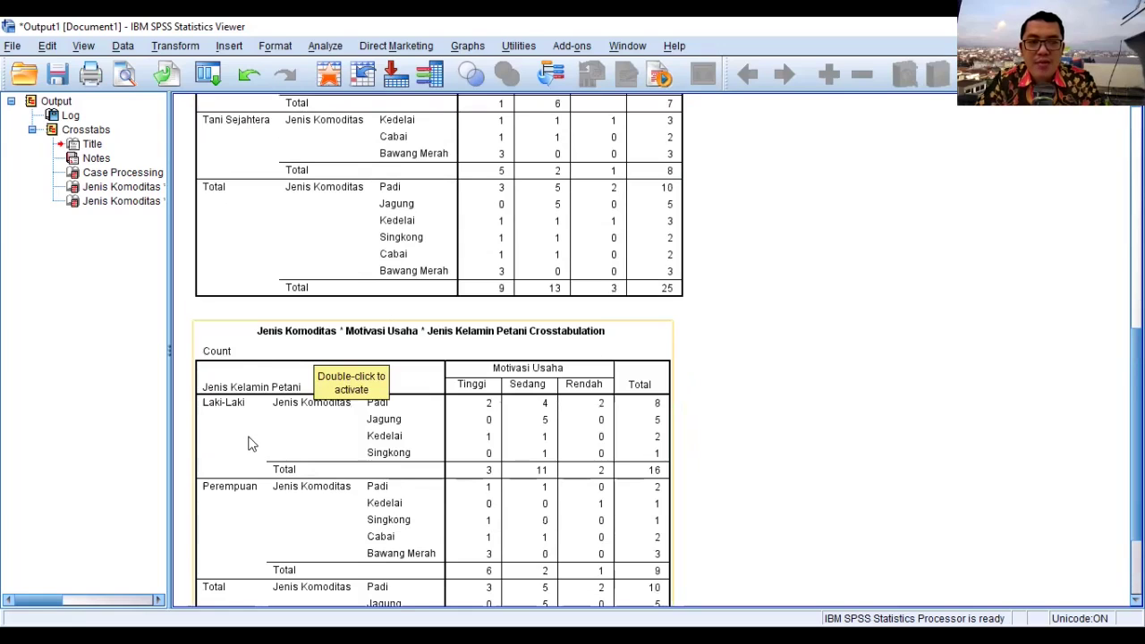
scroll(242, 369, down, 3)
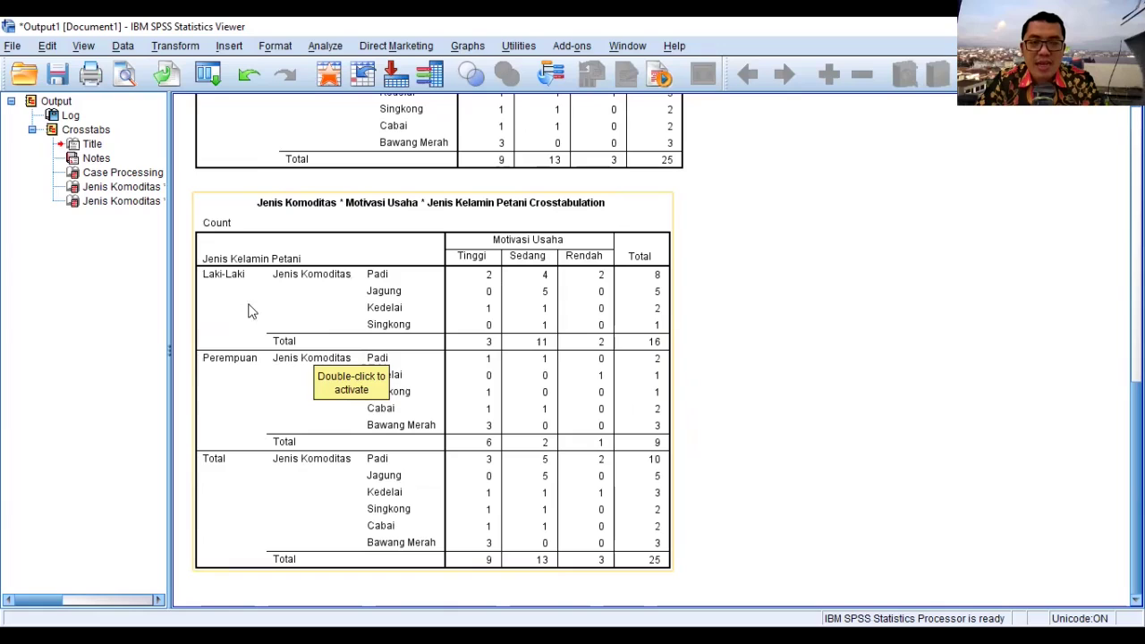
scroll(251, 328, up, 3)
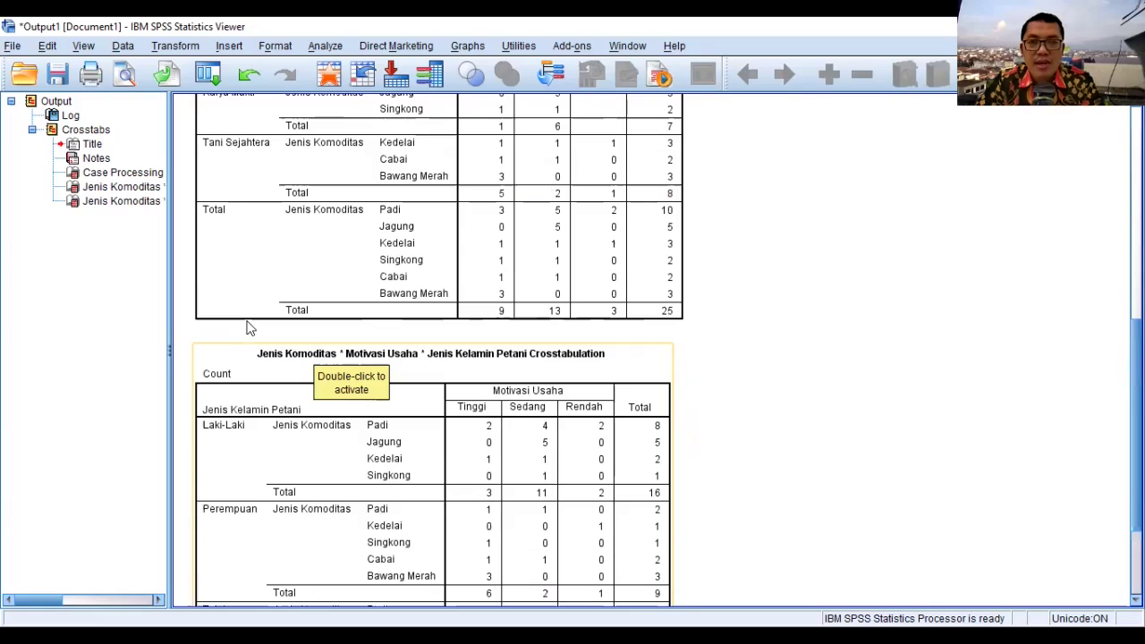
scroll(251, 328, up, 2)
scroll(249, 325, up, 2)
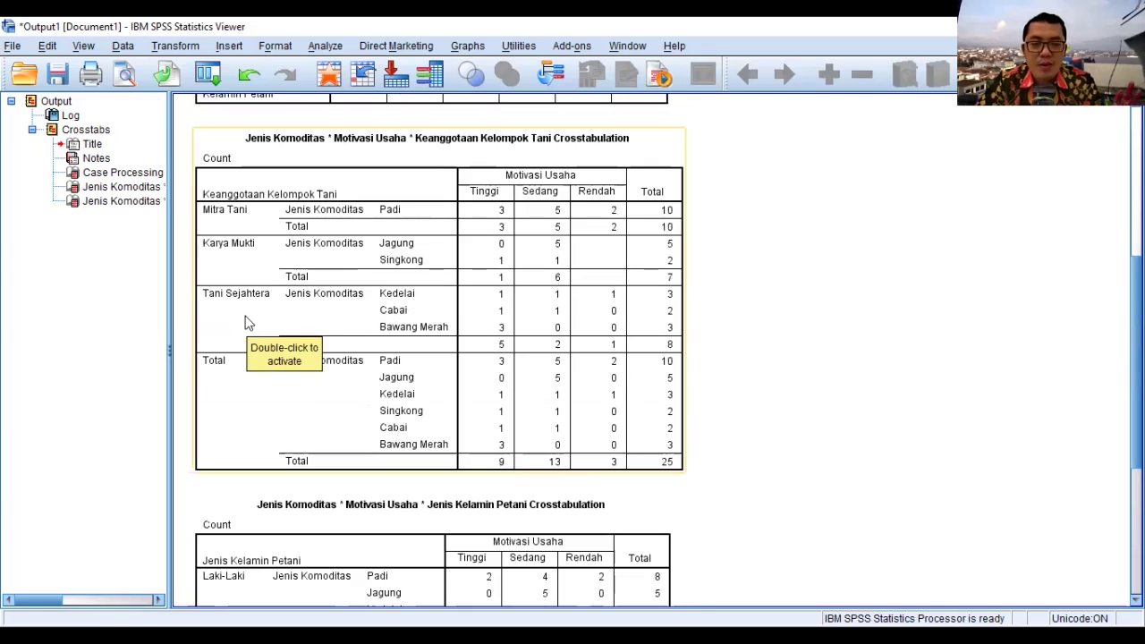